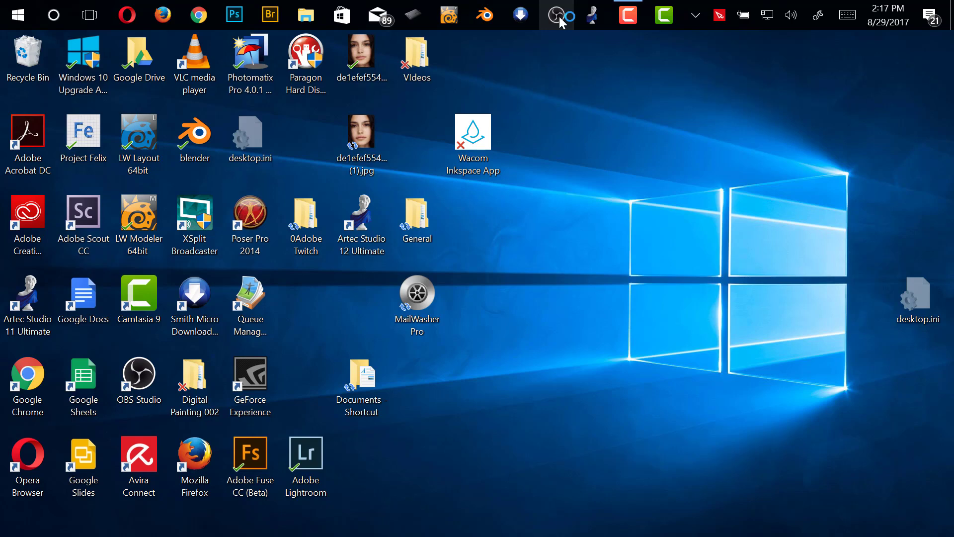
Launch OBS and toggle the visibility of the Image source off and back on
left_click(558, 15)
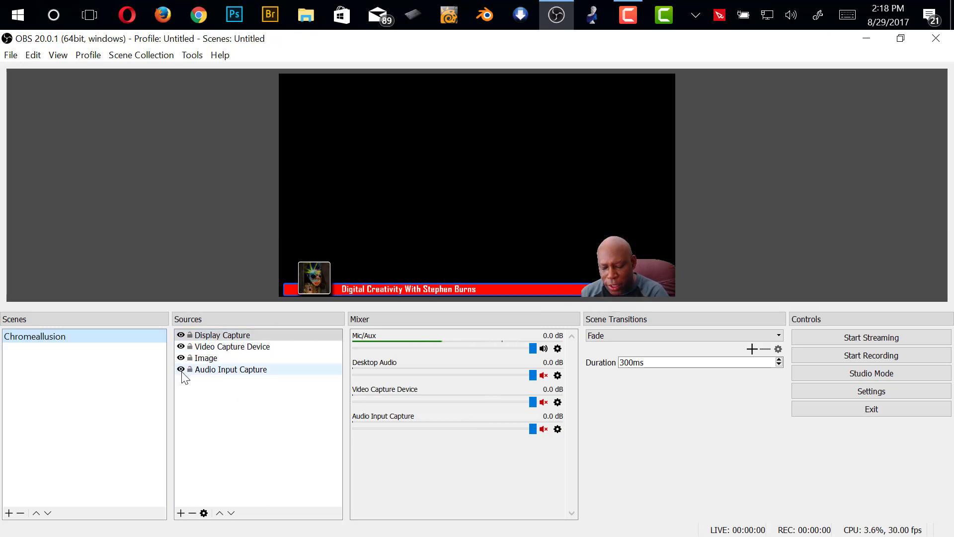
left_click(181, 358)
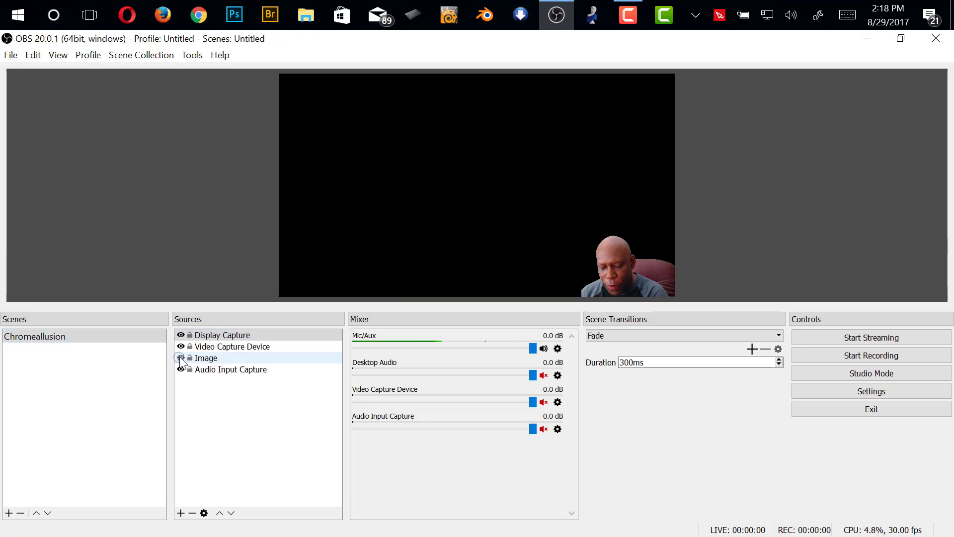
left_click(181, 358)
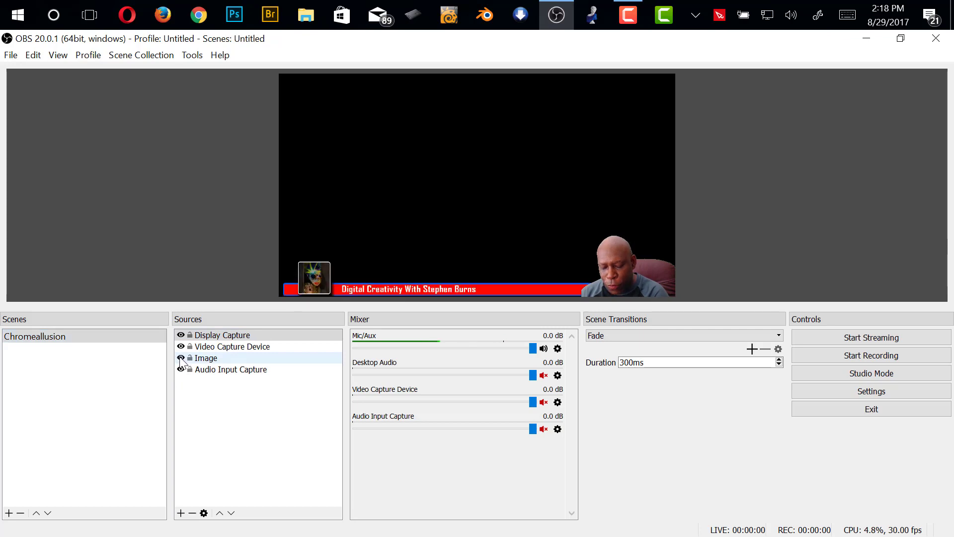
left_click(181, 358)
left_click(181, 358)
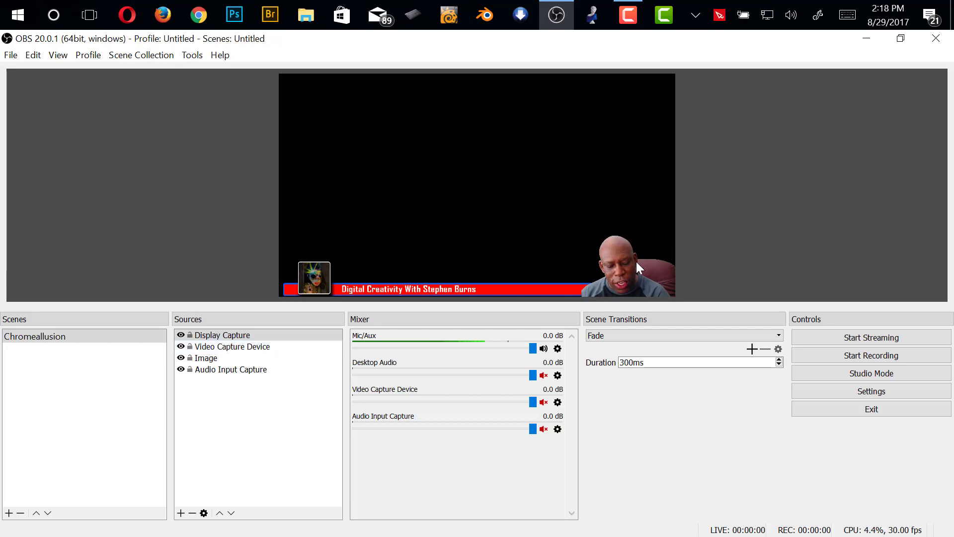
Enlarge the webcam source to about twice its size and place it in the canvas's lower-right corner
left_click(599, 242)
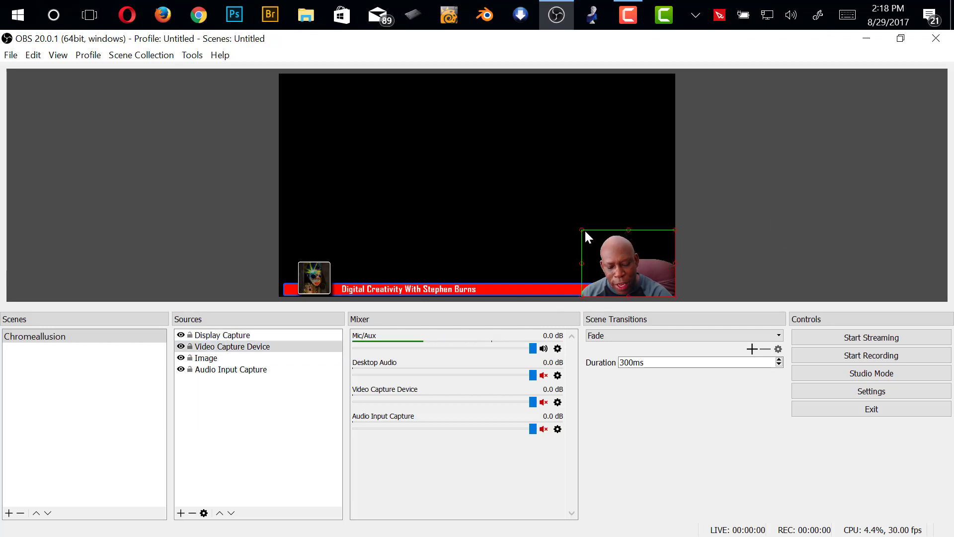
left_click_drag(584, 229, 441, 148)
left_click_drag(532, 213, 610, 248)
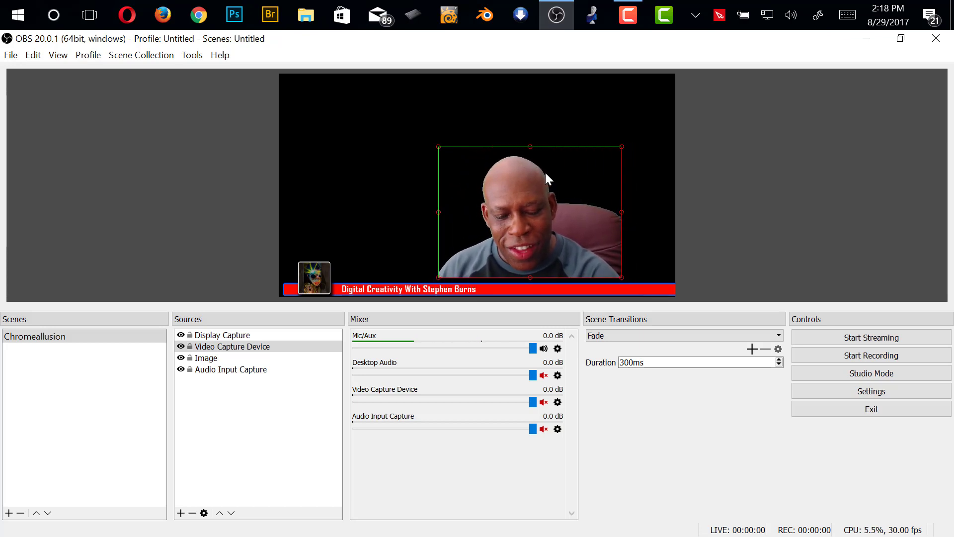
left_click_drag(544, 171, 597, 196)
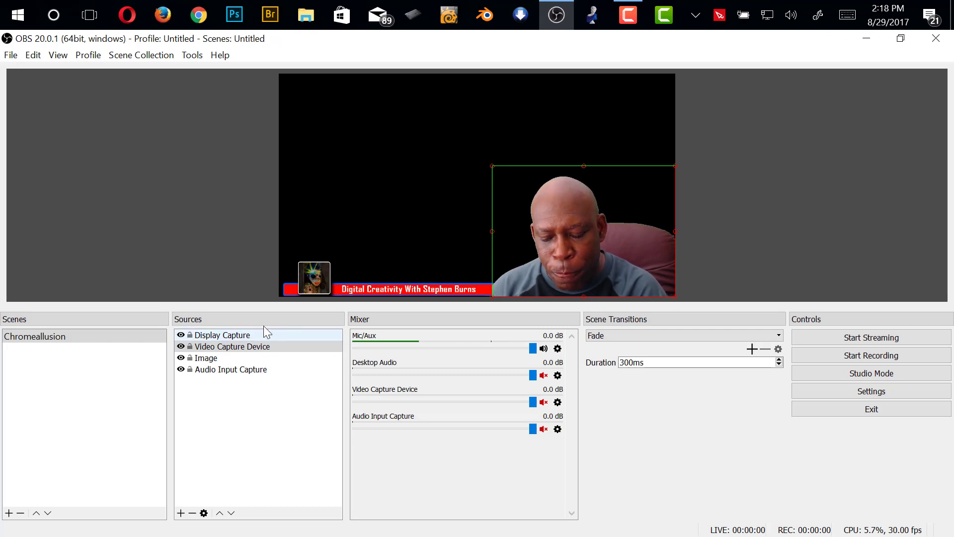
Move the Image source to the top of the source order, and return it to below Video Capture Device
left_click(215, 359)
mouse_move(215, 363)
left_mouse_down()
mouse_move(195, 334)
mouse_move(213, 345)
mouse_move(202, 351)
left_mouse_up()
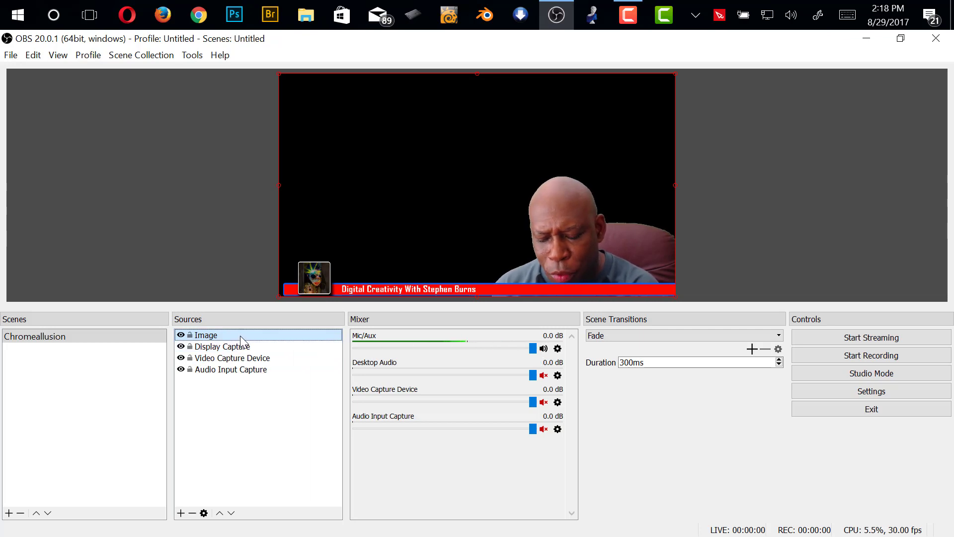
left_click_drag(240, 336, 244, 369)
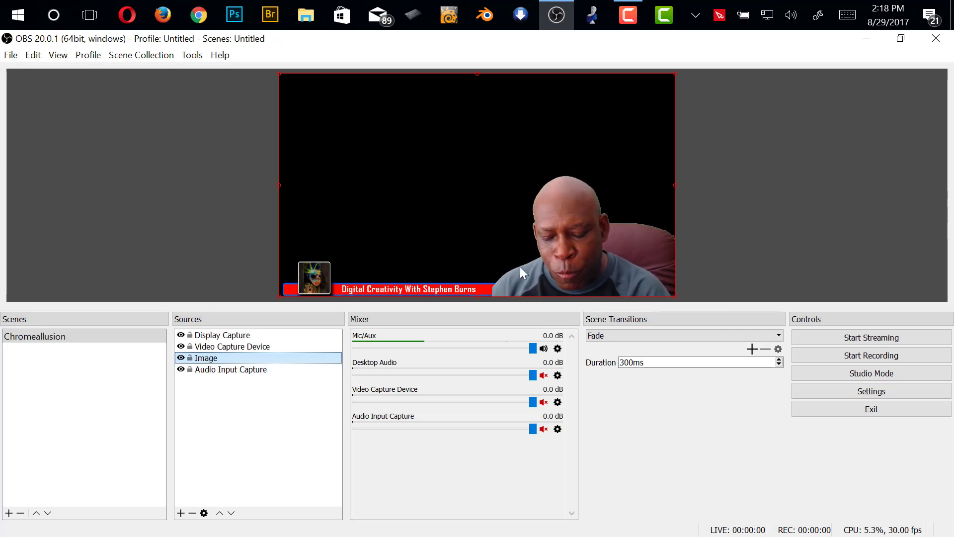
Switch the Display Capture source to Display 1 and set it back to Display 0: 1920x1080 @ 0,0
left_click(222, 335)
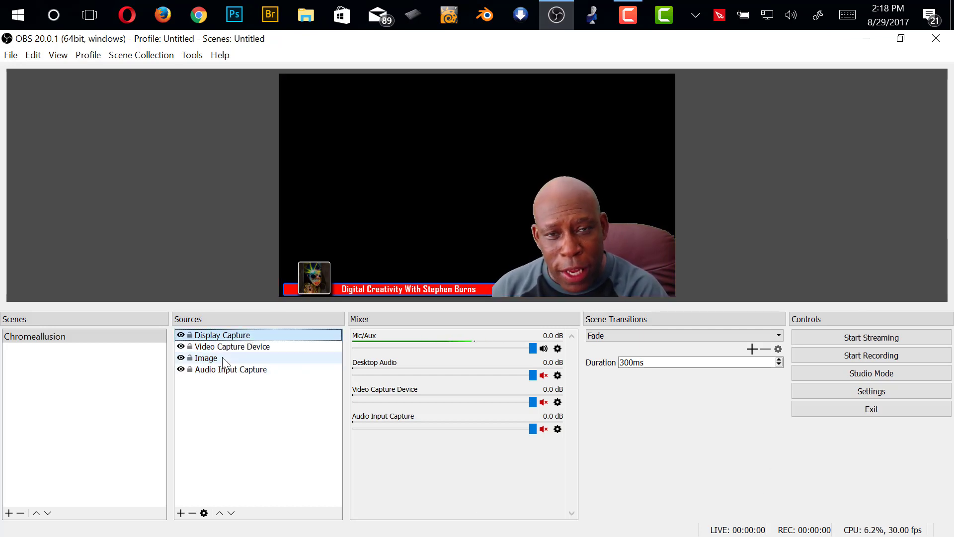
double_click(244, 336)
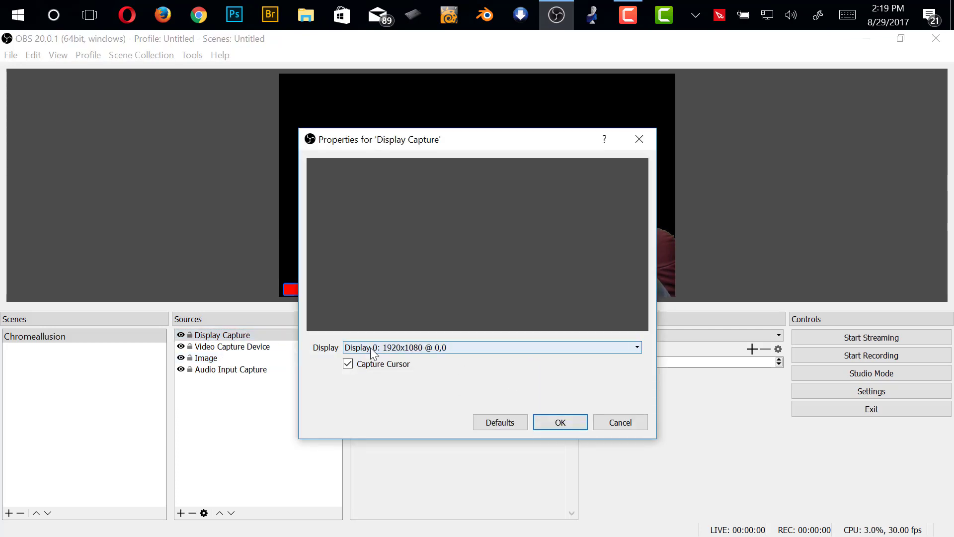
left_click(619, 420)
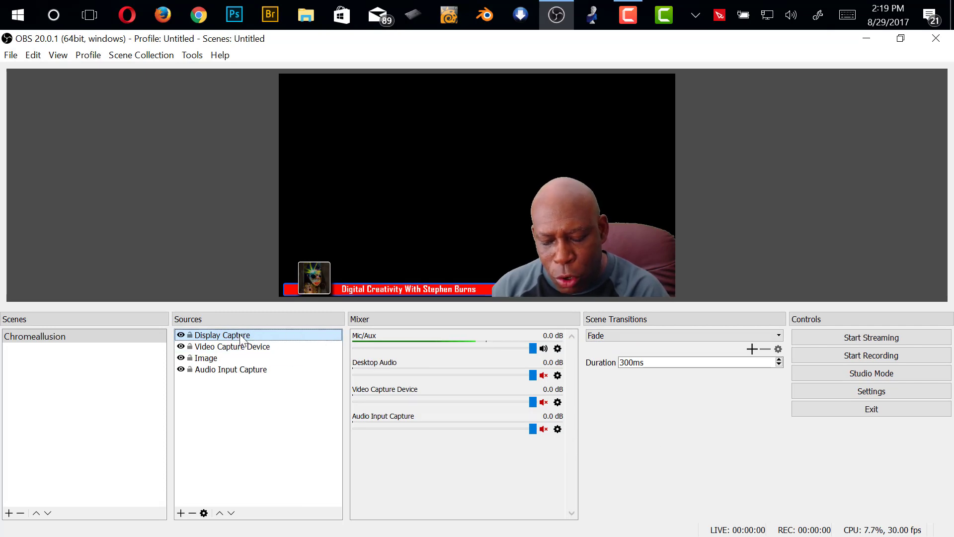
double_click(259, 337)
left_click(532, 348)
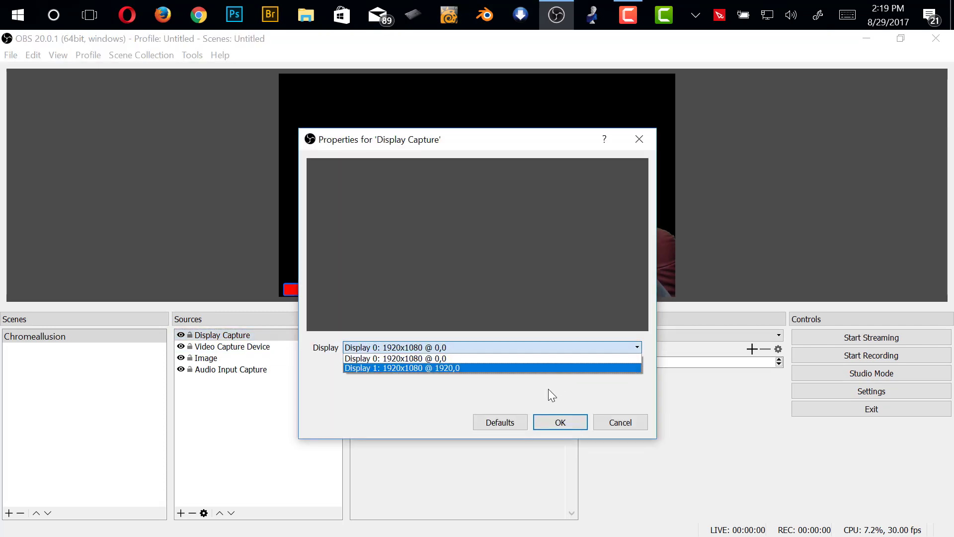
left_click(460, 368)
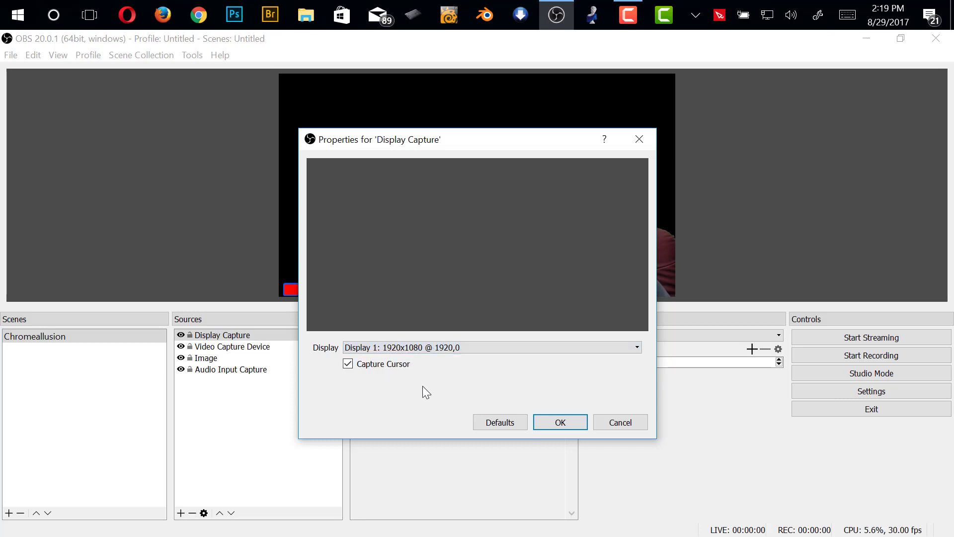
left_click(471, 349)
left_click(438, 357)
left_click(560, 422)
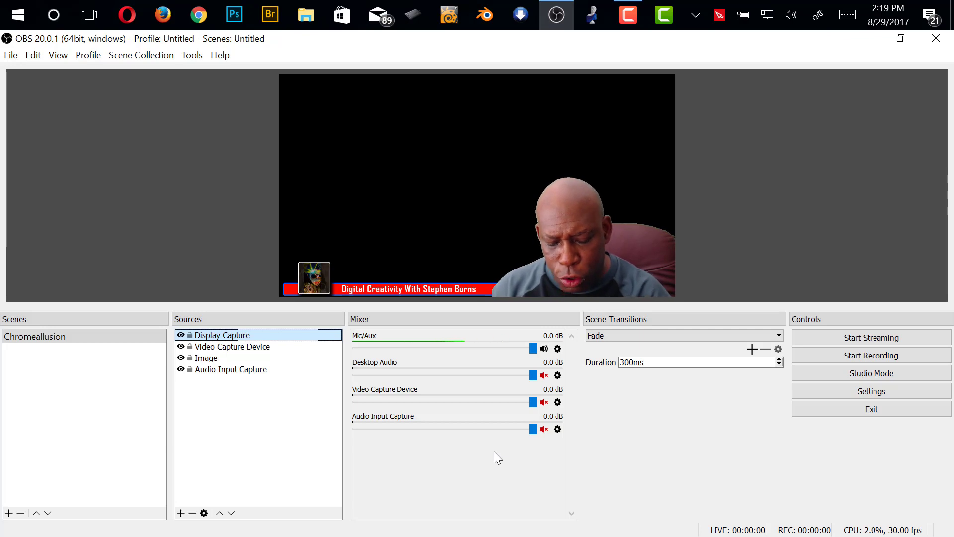
Add a new visible Window Capture source to the Chromeallusion scene
left_click(184, 517)
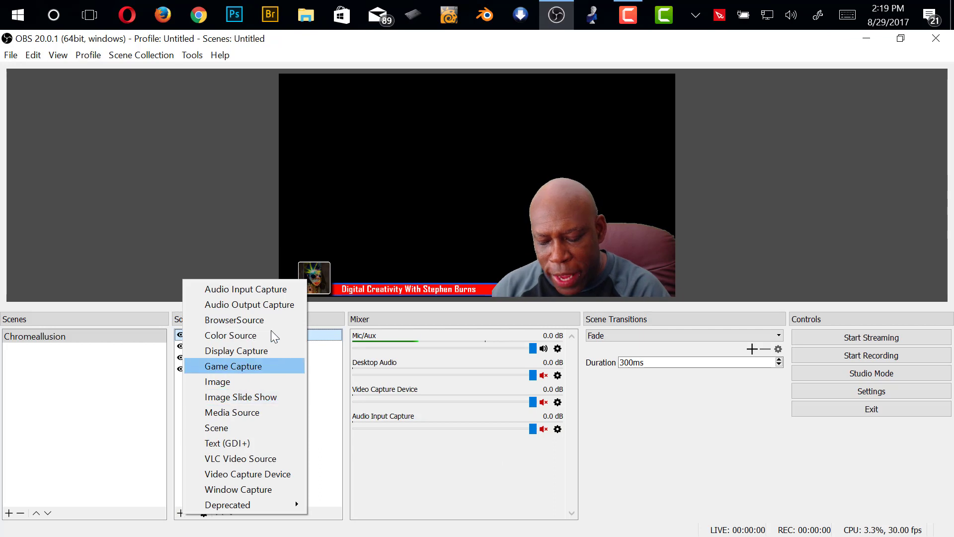
key("Escape")
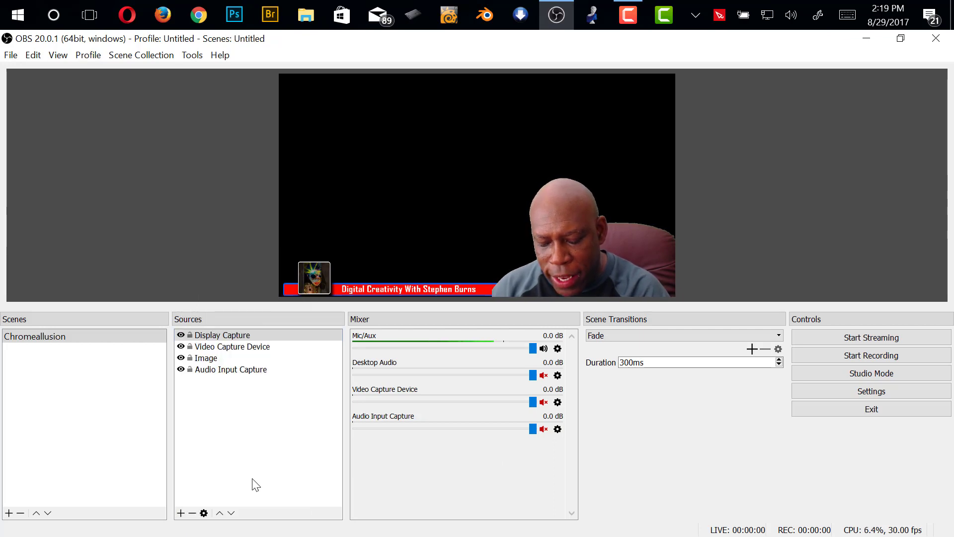
left_click(181, 513)
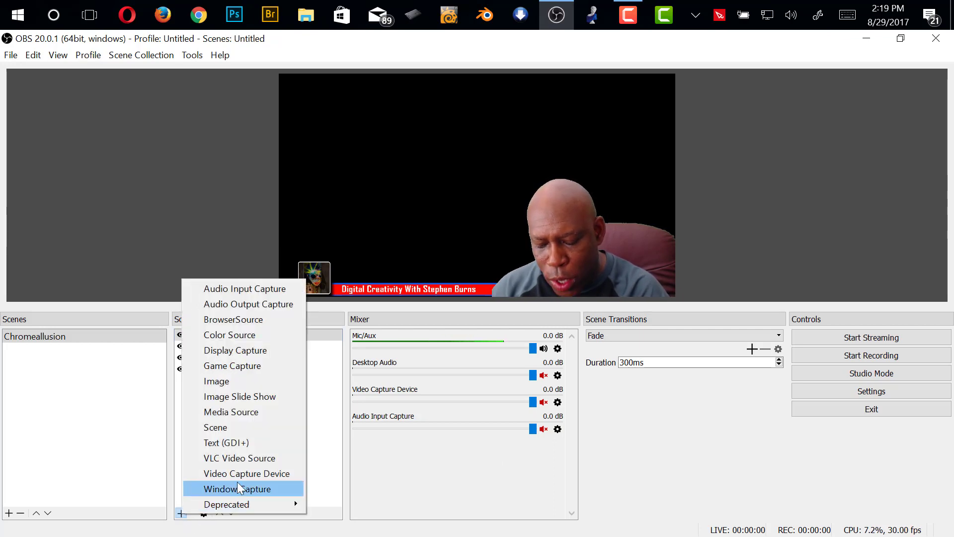
left_click(269, 489)
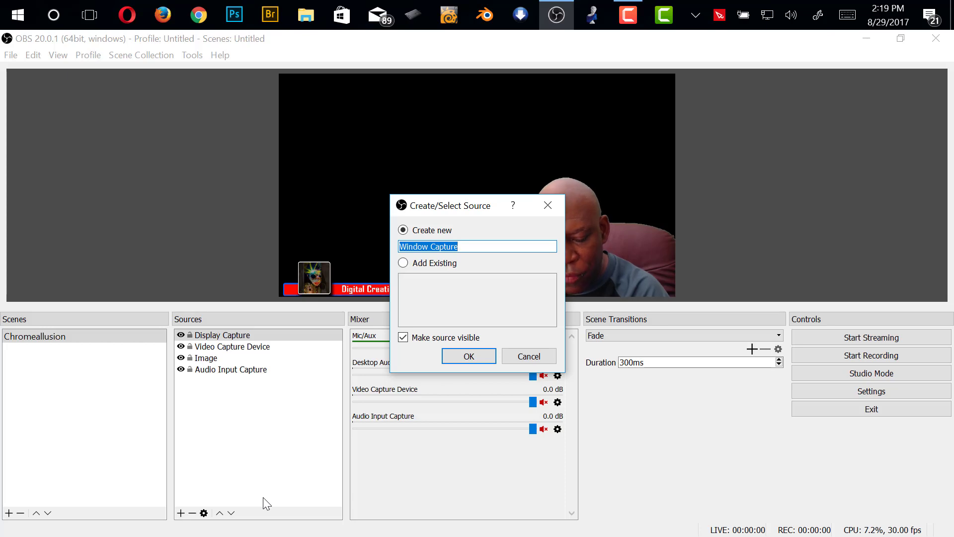
left_click(469, 357)
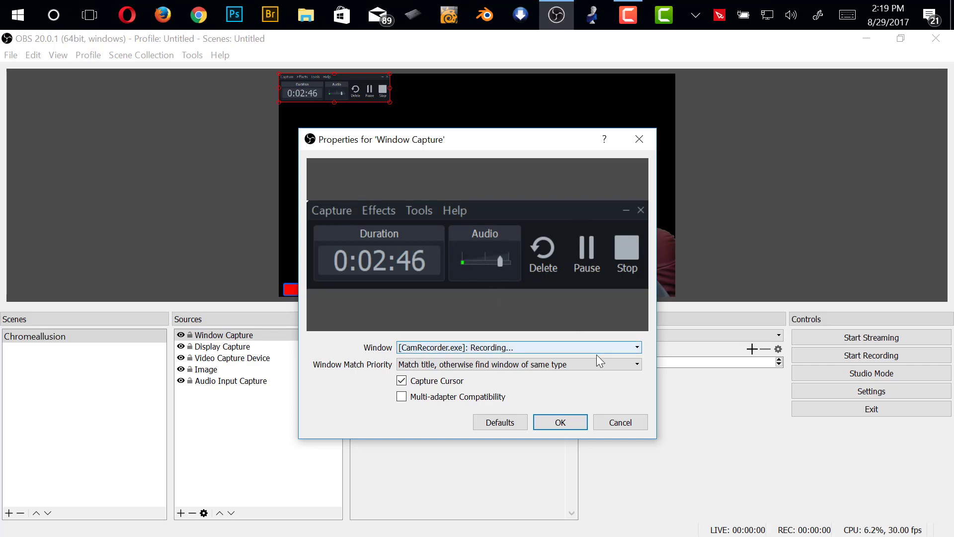
Launch Photoshop, check the window options in the OBS Window Capture properties, and dismiss Photoshop's library import dialog
left_click(235, 15)
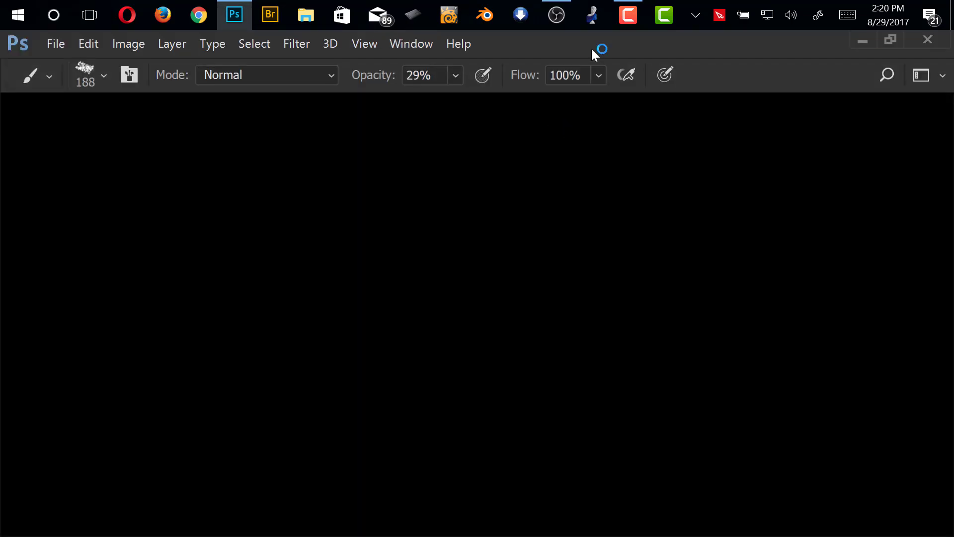
left_click(560, 15)
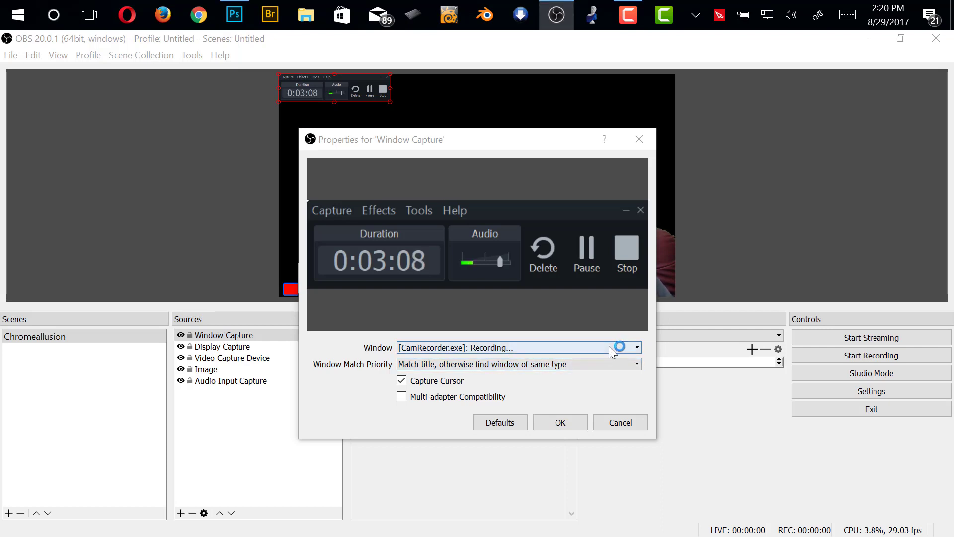
left_click(623, 348)
left_click(627, 357)
left_click(620, 365)
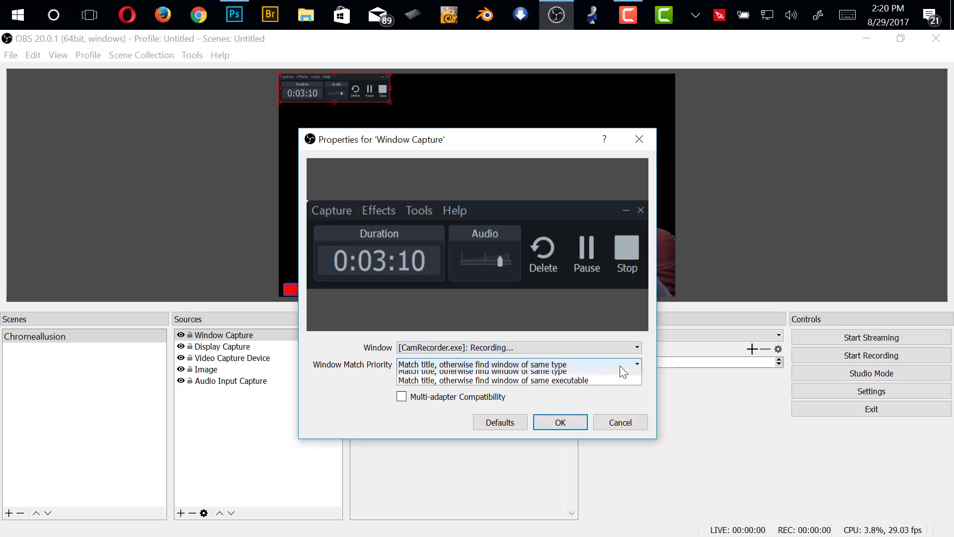
left_click(529, 384)
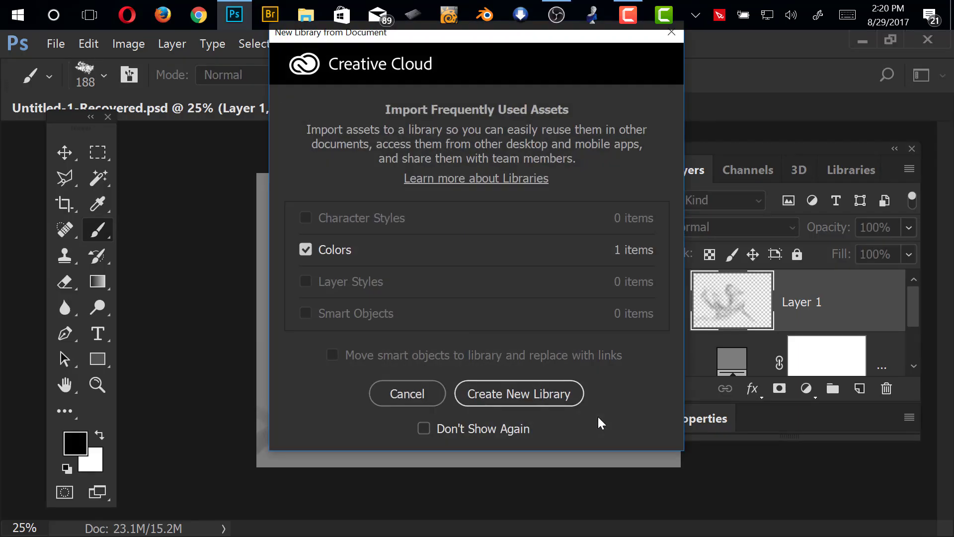
left_click(427, 394)
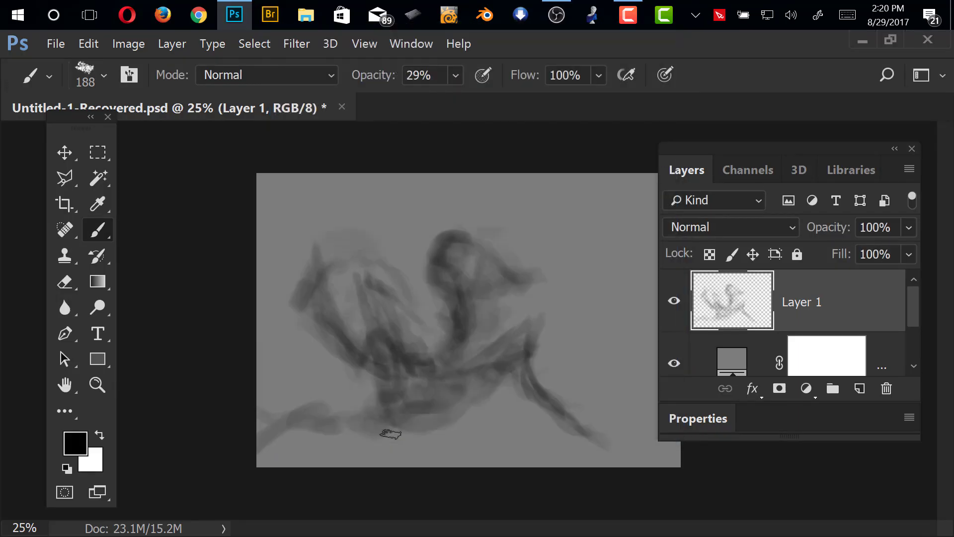
Switch back to OBS, cancel the Window Capture properties and restart the program
left_click(557, 15)
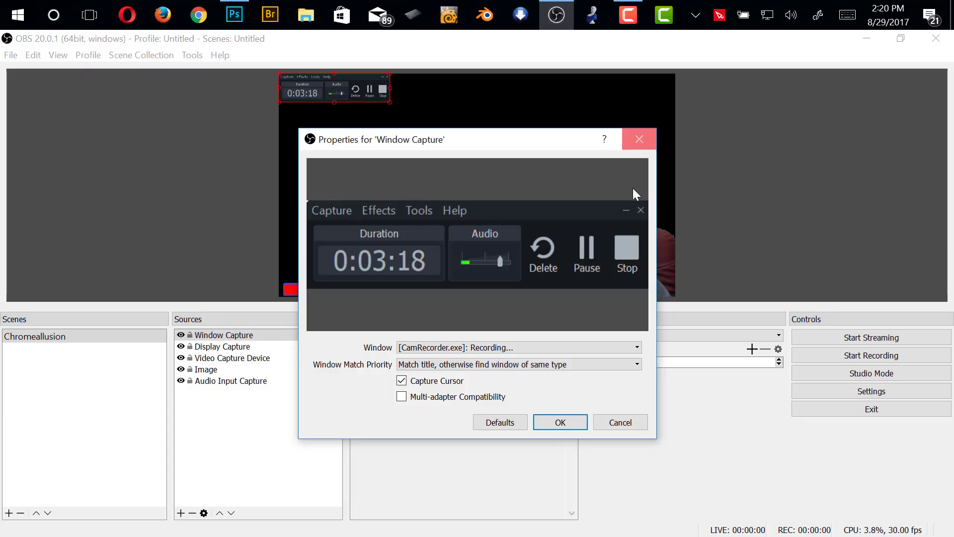
left_click(619, 426)
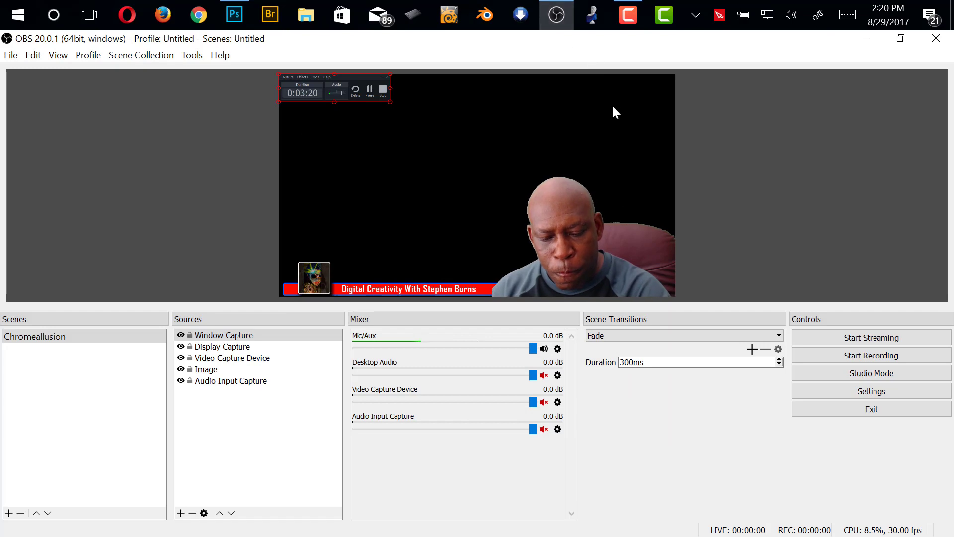
left_click(935, 39)
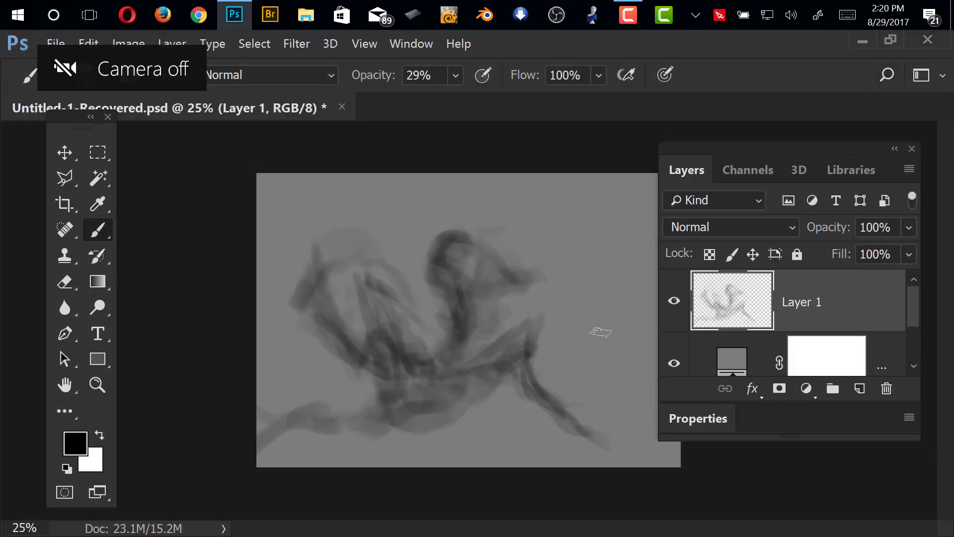
left_click(561, 18)
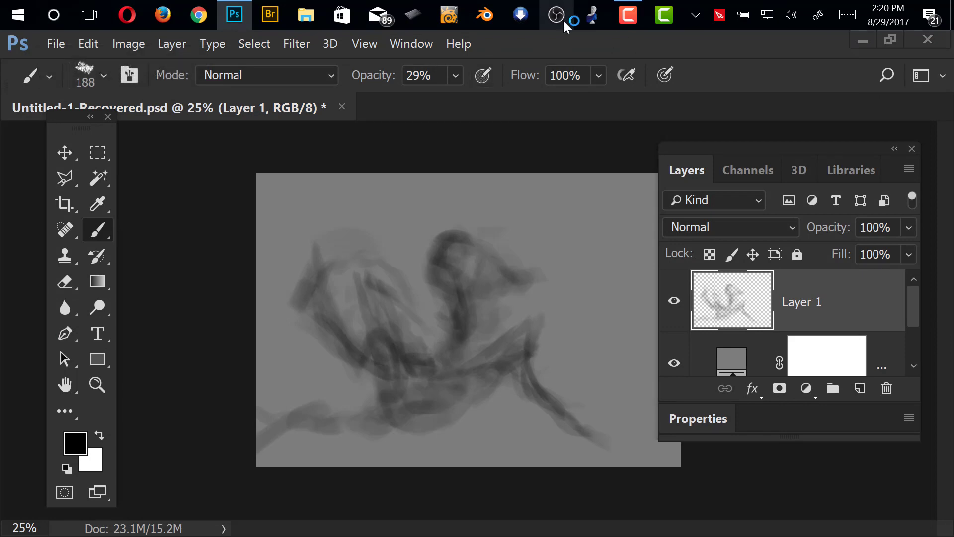
left_click(563, 21)
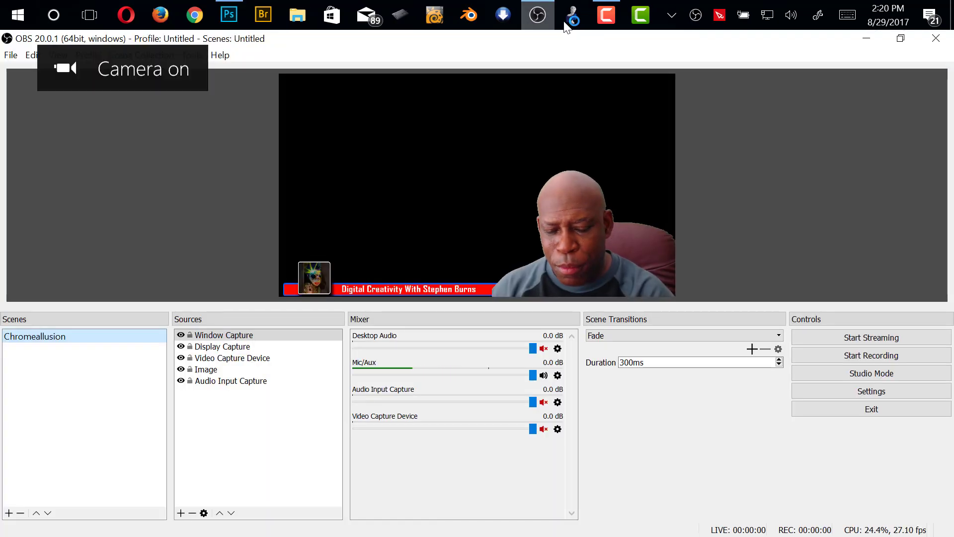
Open the Window Capture source's properties and enlarge its captured recorder window to about two-thirds of the preview canvas width
double_click(238, 340)
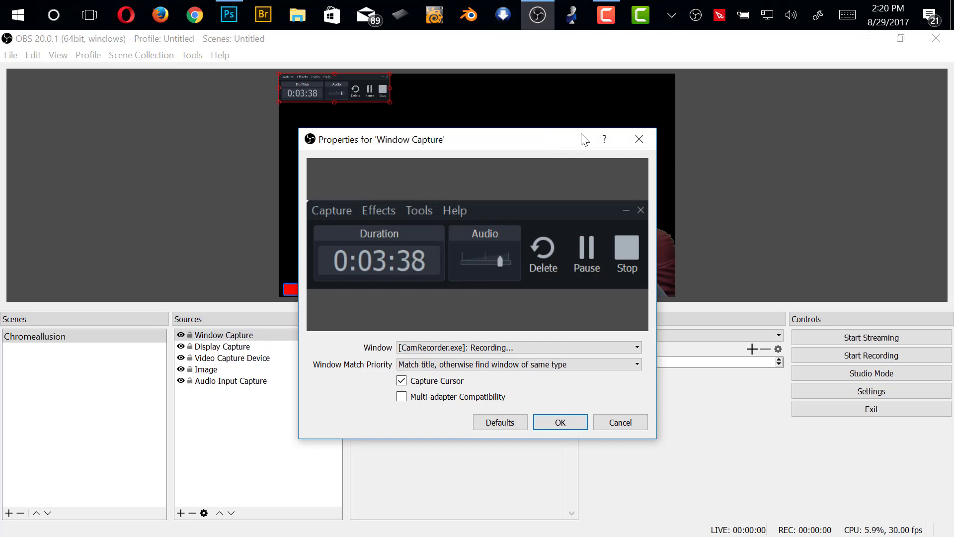
left_click_drag(584, 140, 779, 196)
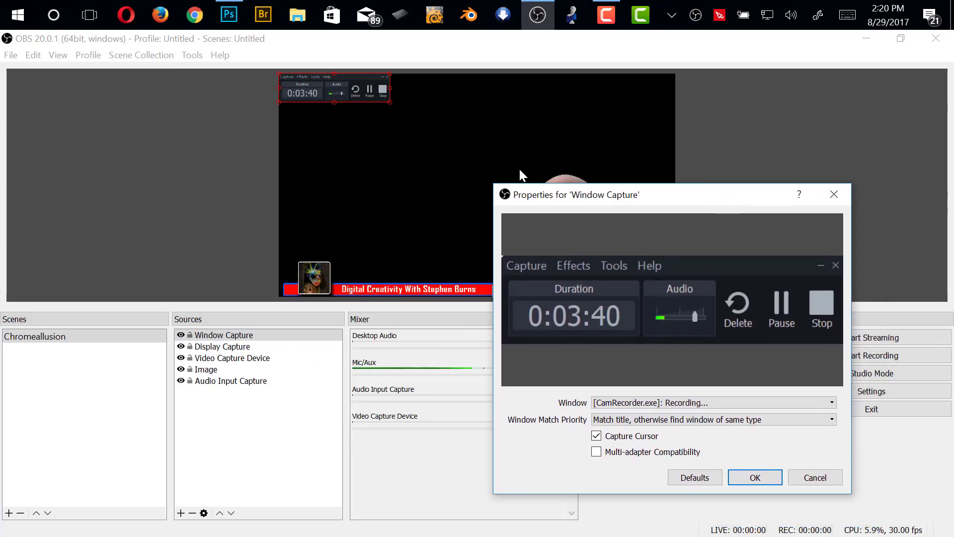
left_click(392, 99)
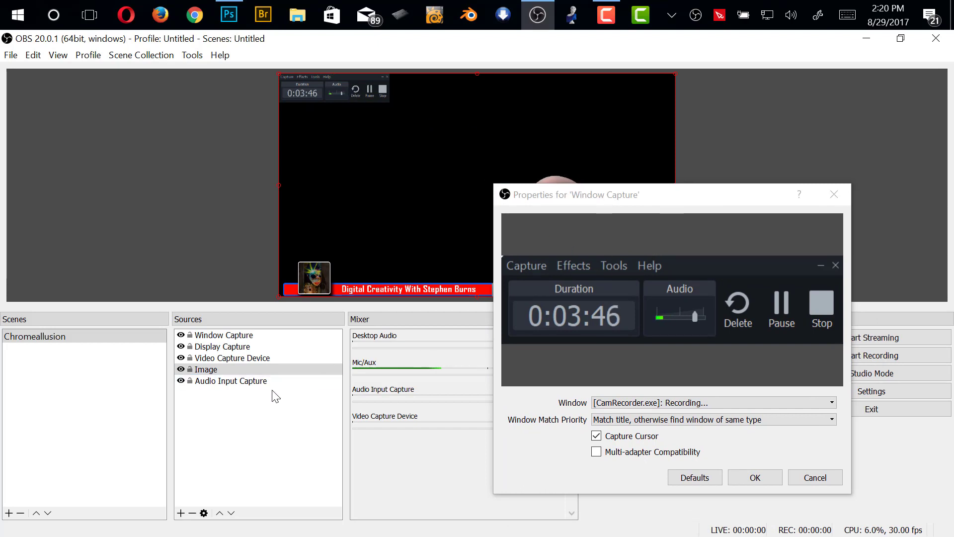
left_click(258, 339)
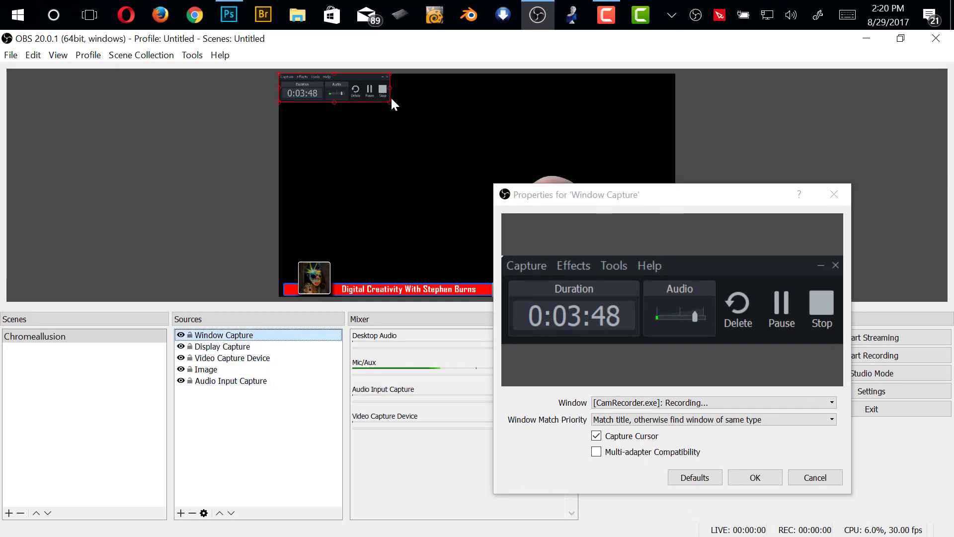
left_click_drag(391, 100, 480, 145)
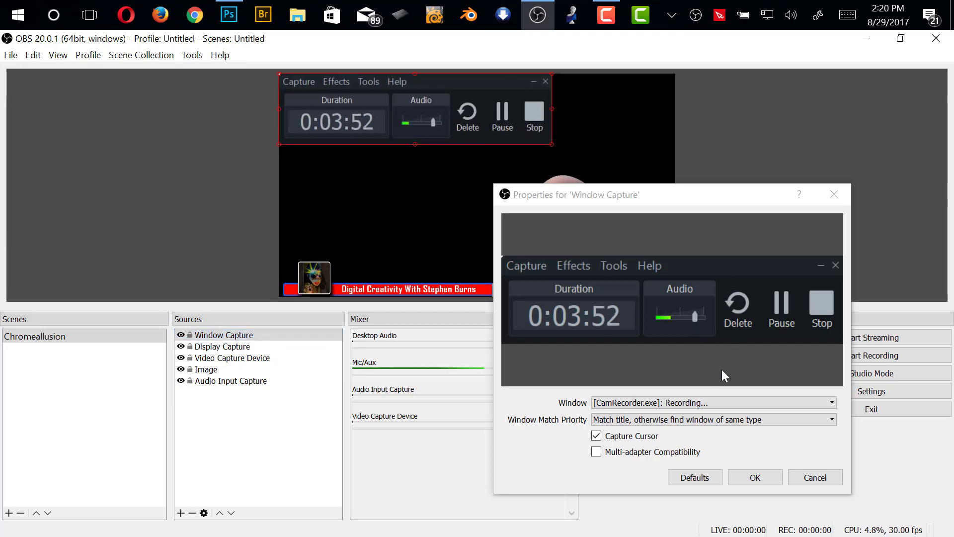
Try the [Photoshop.exe]: (null) entries as the captured window for the Window Capture source
left_click(735, 404)
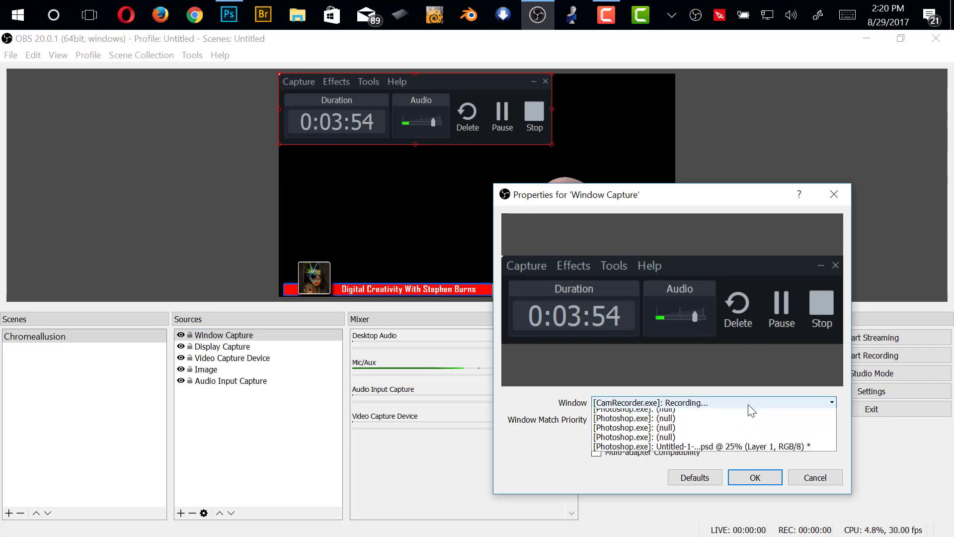
left_click(720, 424)
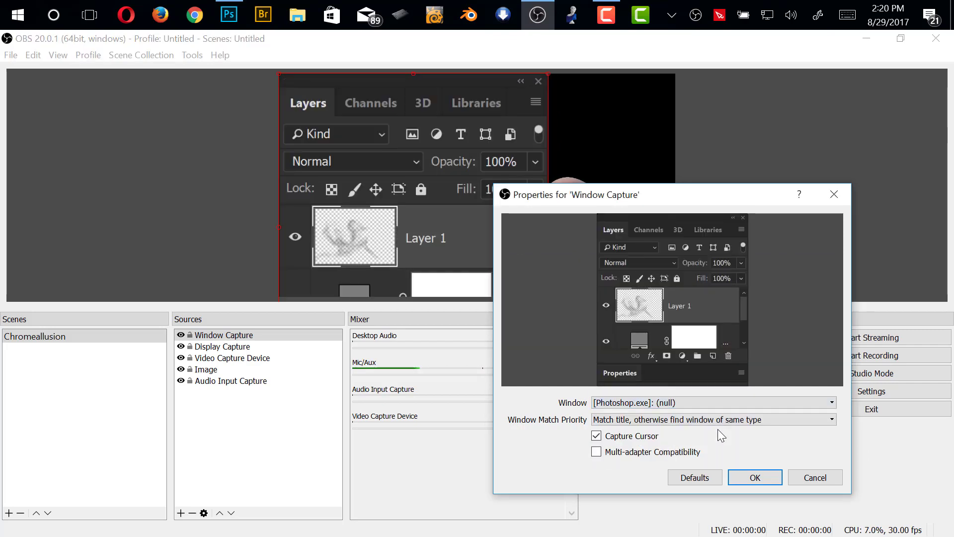
left_click_drag(646, 197, 729, 237)
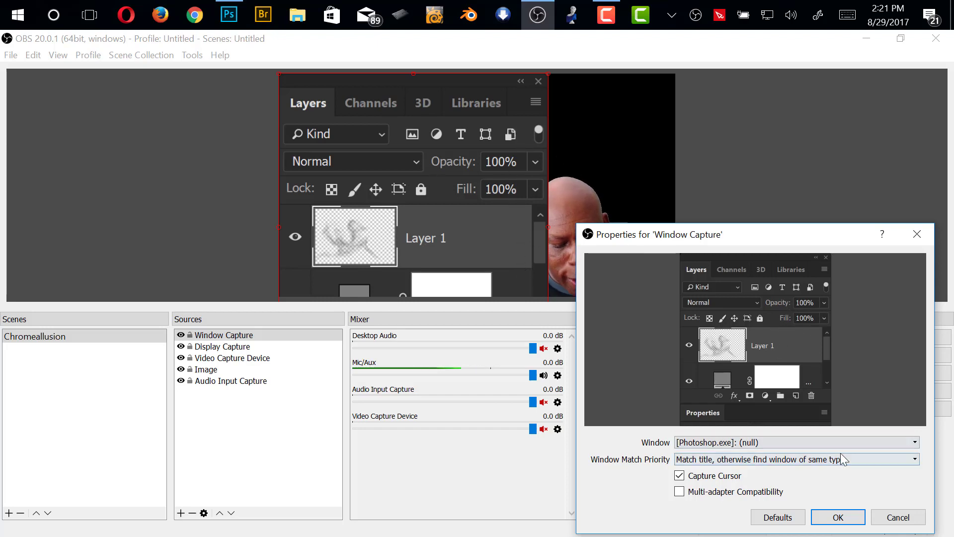
left_click(876, 442)
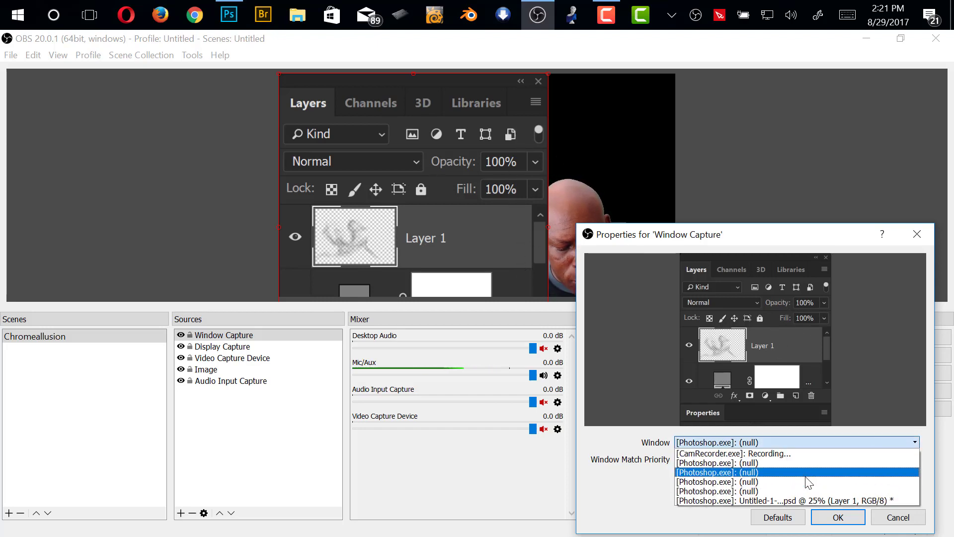
left_click(804, 477)
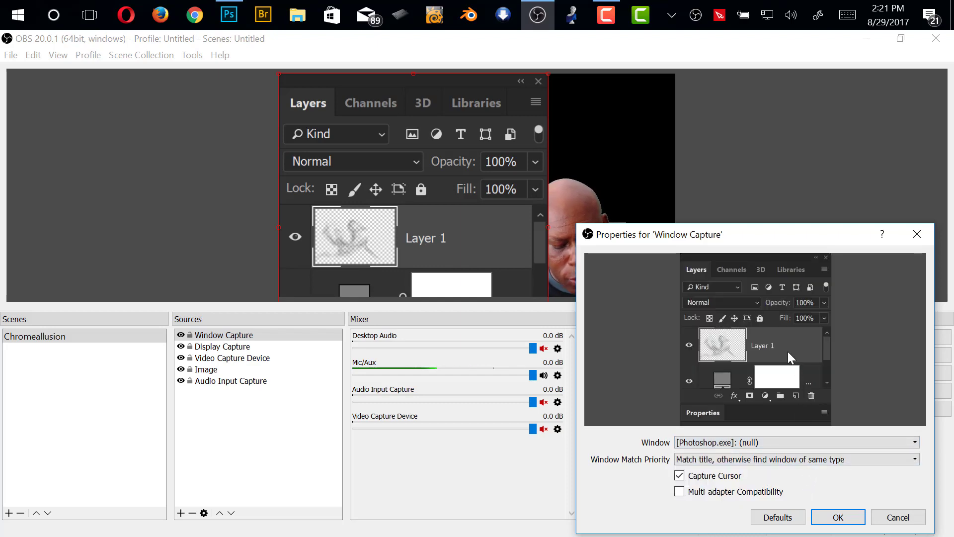
left_click(821, 457)
left_click(798, 232)
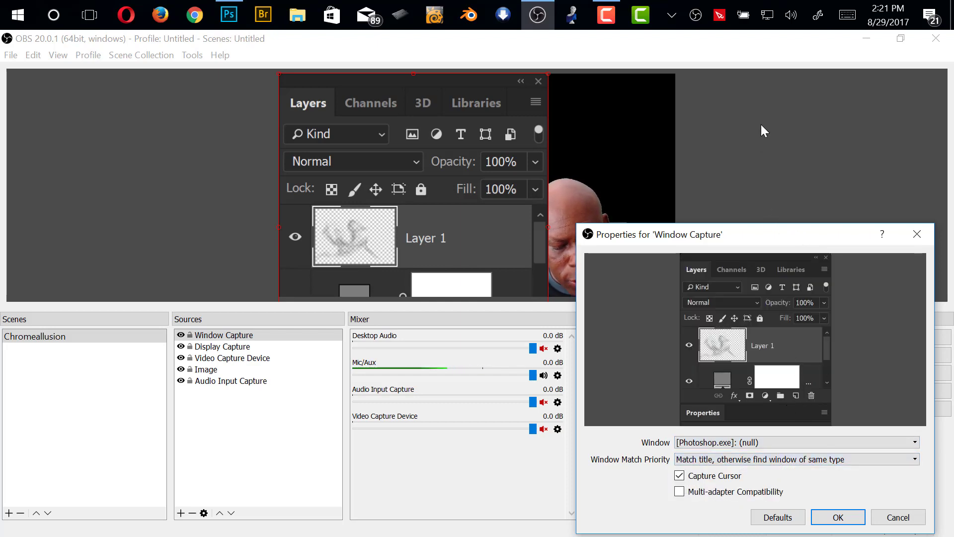
left_click_drag(758, 232, 722, 57)
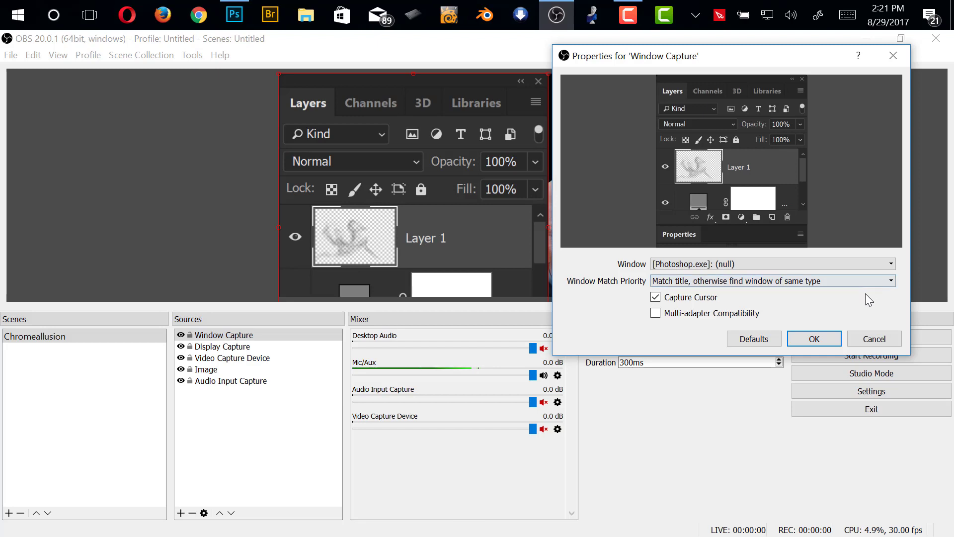
left_click(890, 268)
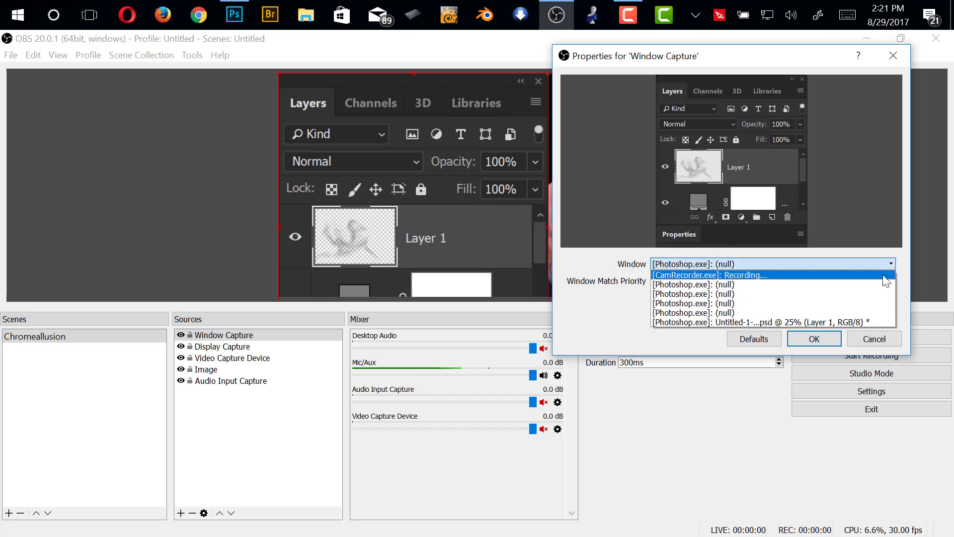
left_click(855, 312)
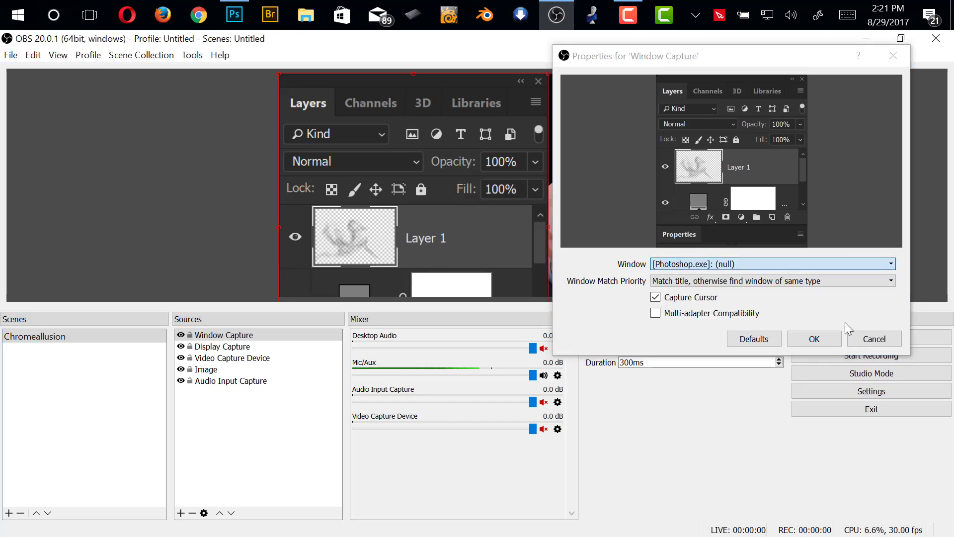
Set the Window Capture source's window to the Photoshop document Untitled-1-Recovered.psd @ 25% and uncover the preview canvas
left_click(857, 268)
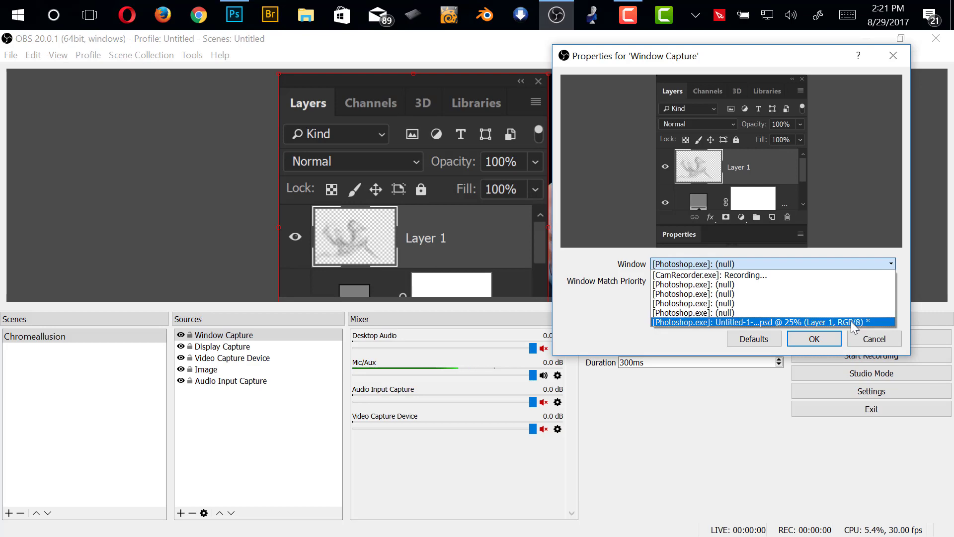
left_click(854, 320)
left_click_drag(787, 51, 746, 302)
Scale the oversized Photoshop window capture to span the full canvas width, accepting the source's properties
left_click(638, 200)
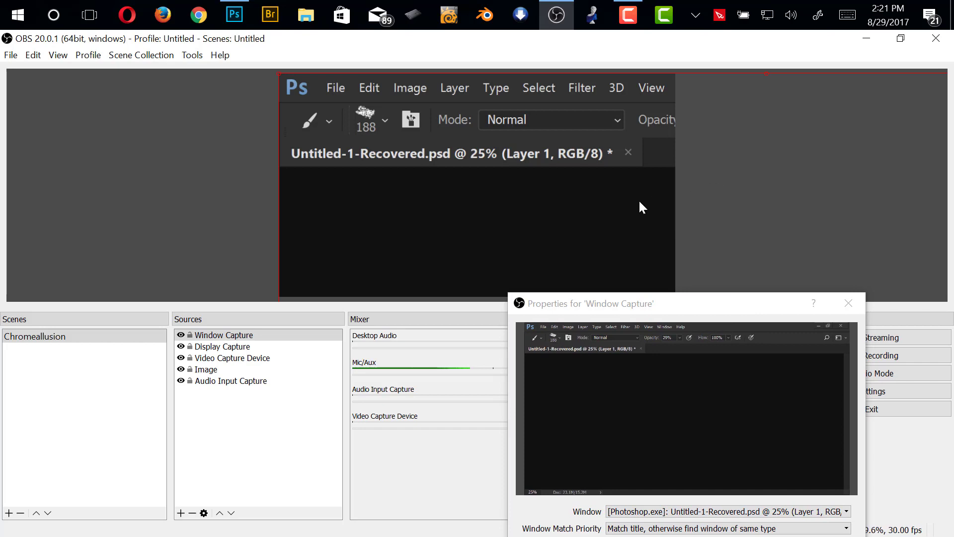
left_click_drag(705, 158, 298, 185)
left_click_drag(806, 106, 560, 101)
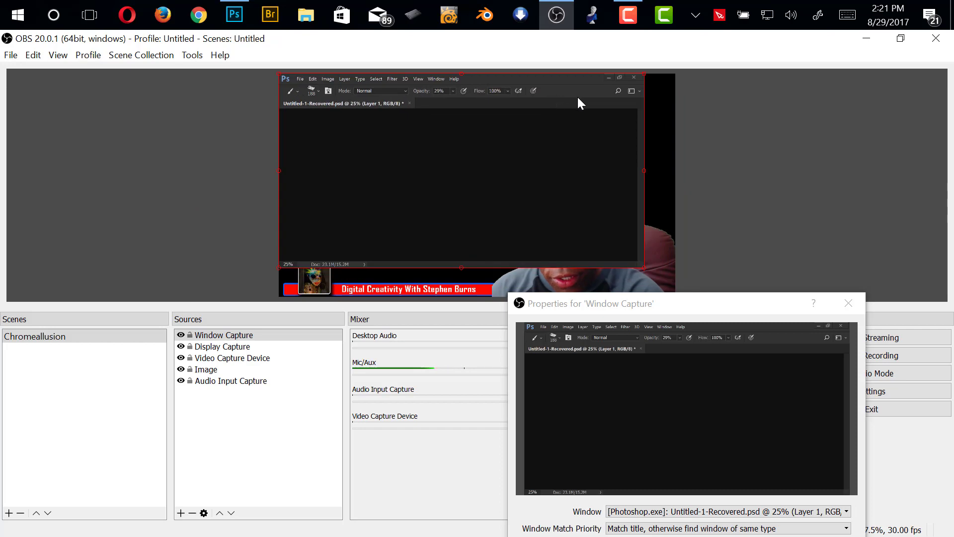
left_click_drag(719, 300, 392, 452)
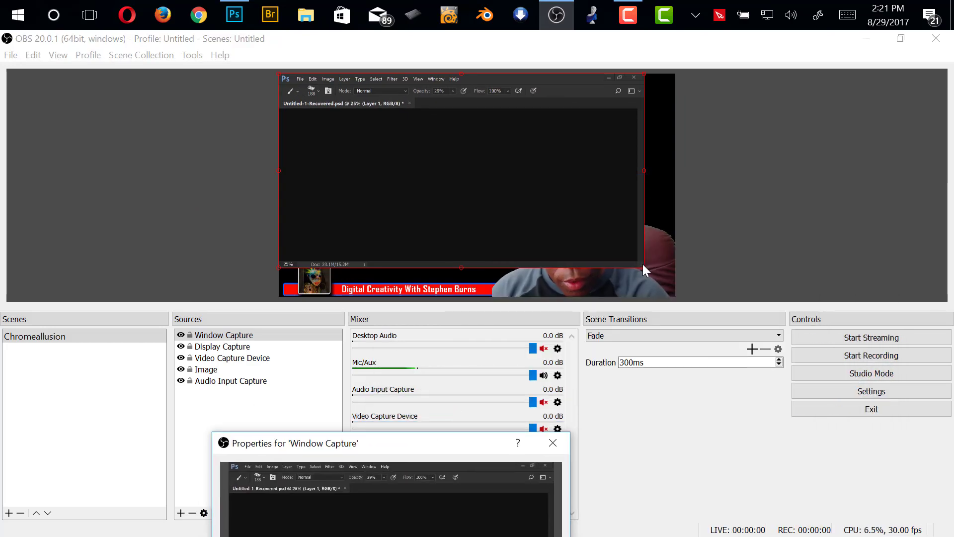
left_click_drag(450, 453, 549, 176)
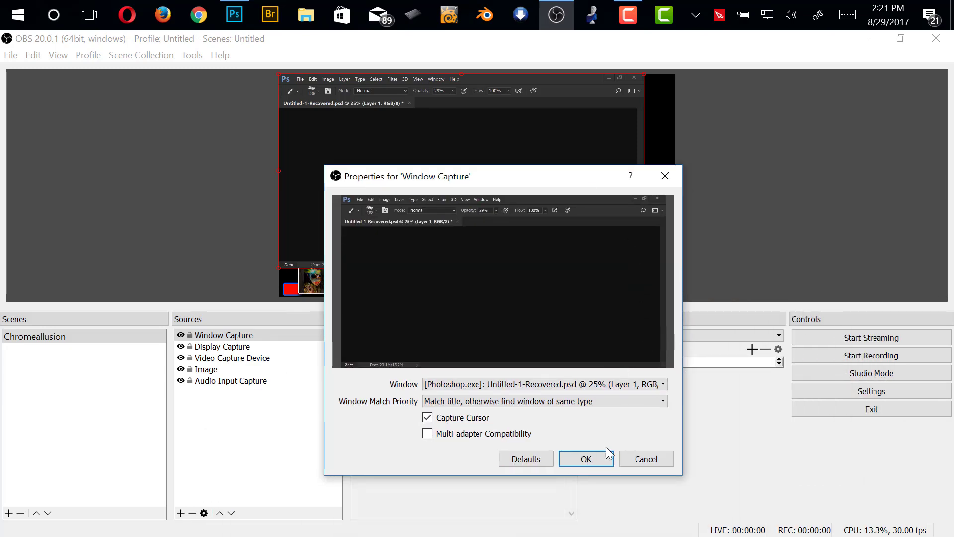
left_click(586, 459)
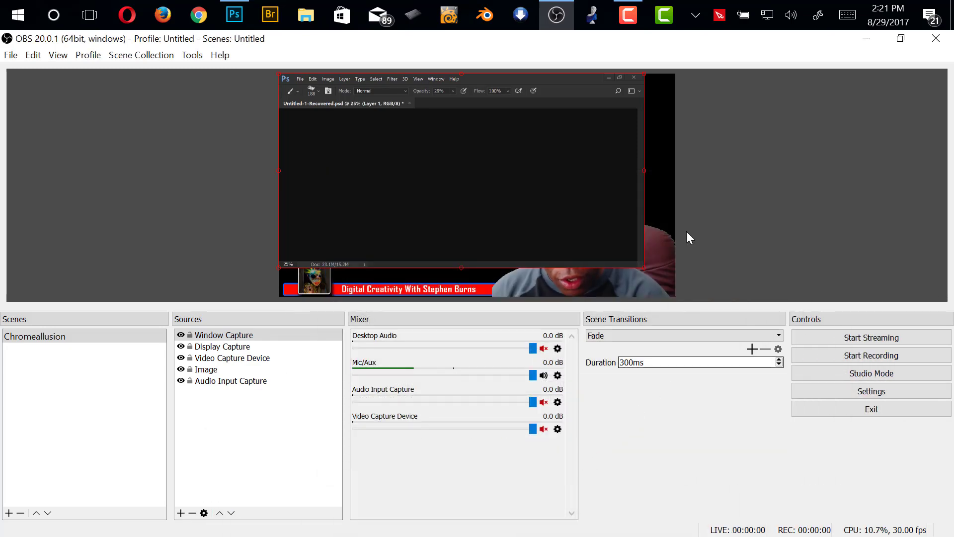
left_click_drag(646, 265, 660, 288)
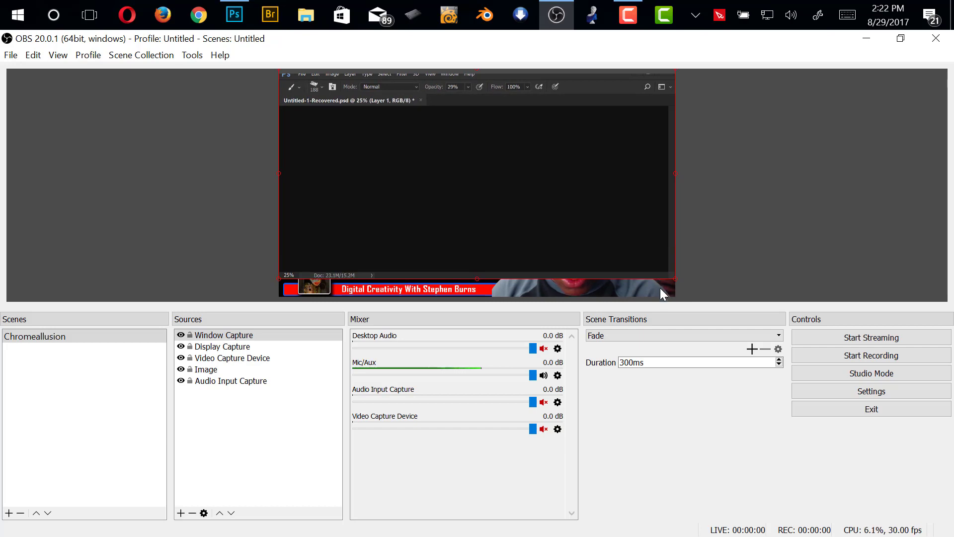
Reorder the sources so Video Capture Device is first, followed by Display Capture and Window Capture
left_click(241, 347)
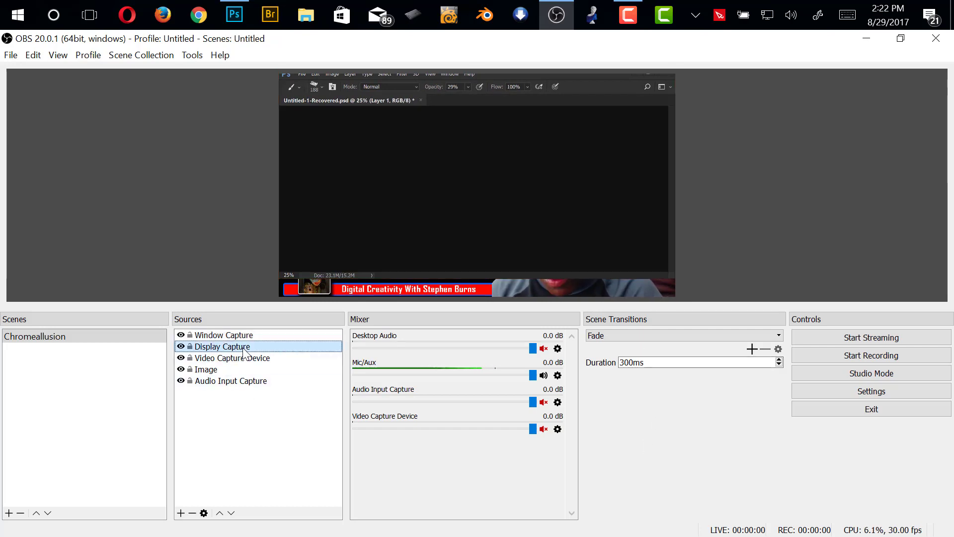
left_click_drag(243, 353, 241, 338)
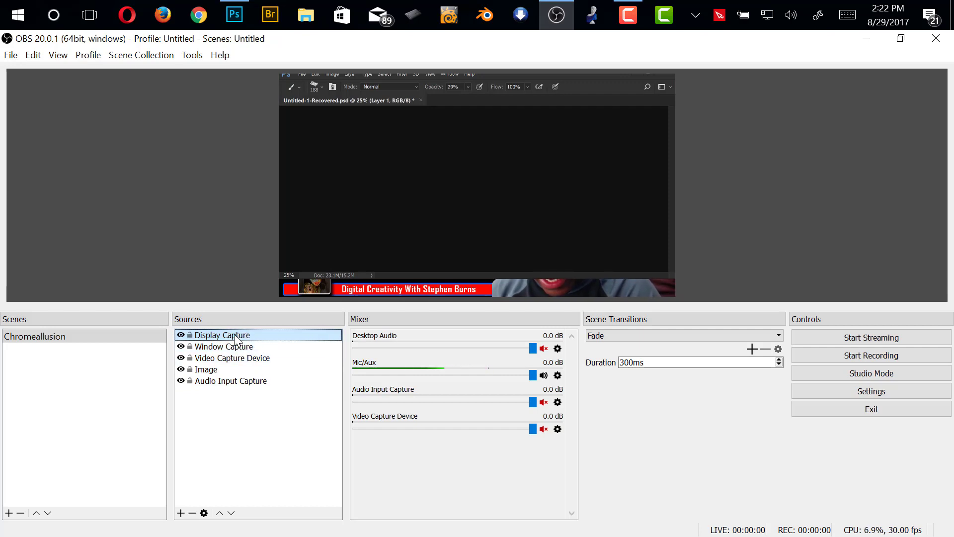
left_click_drag(231, 359, 231, 341)
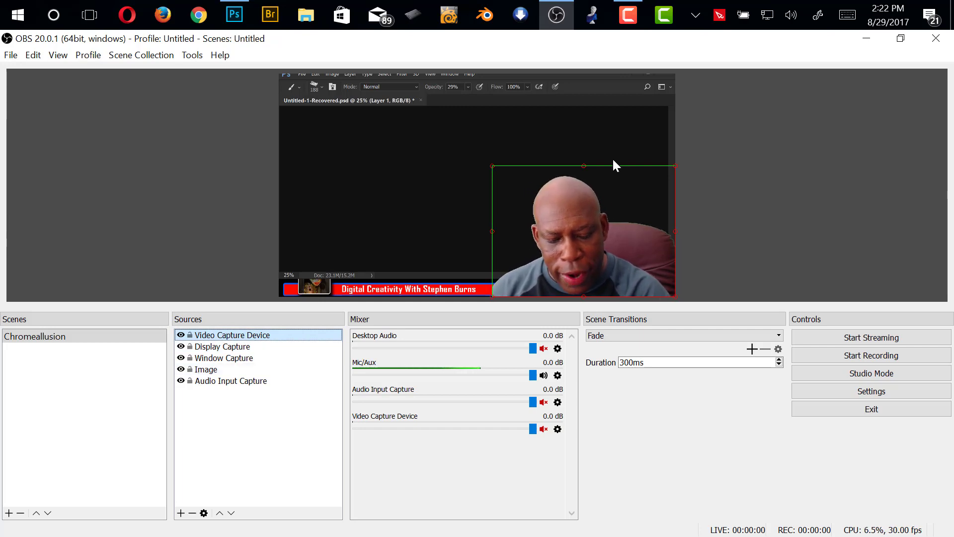
Shrink the webcam source into the canvas's lower-right corner and realign the Photoshop capture with the canvas's upper edge
left_click(496, 165)
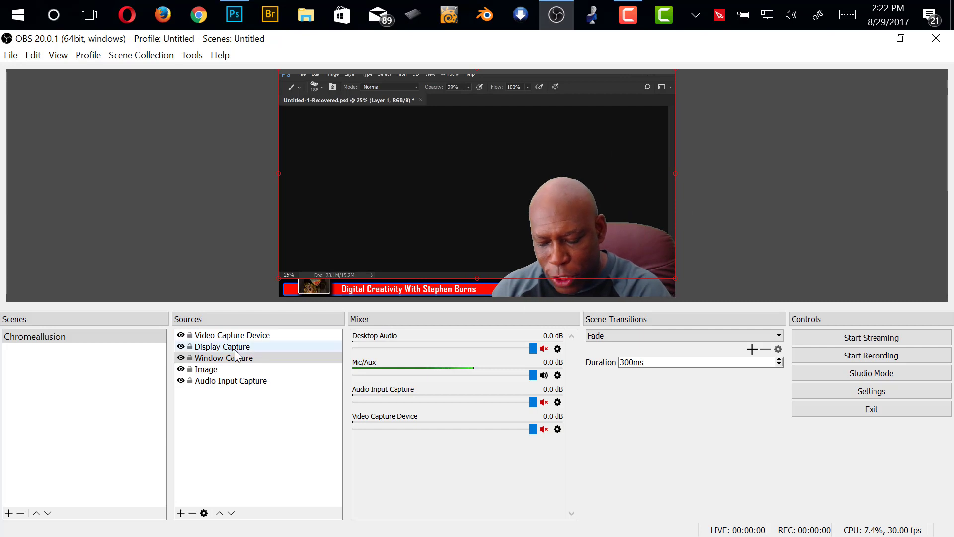
left_click(232, 335)
left_click_drag(492, 165, 557, 237)
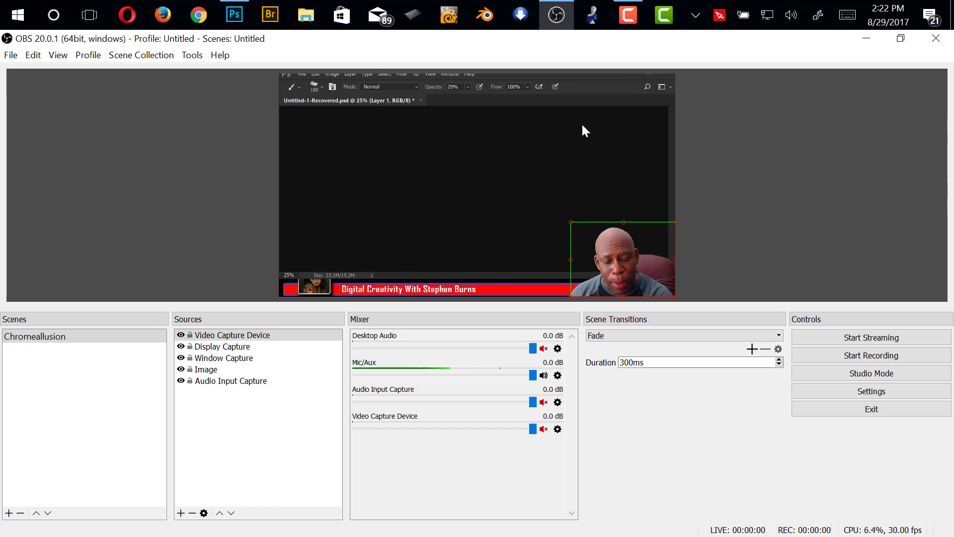
left_click_drag(320, 104, 528, 130)
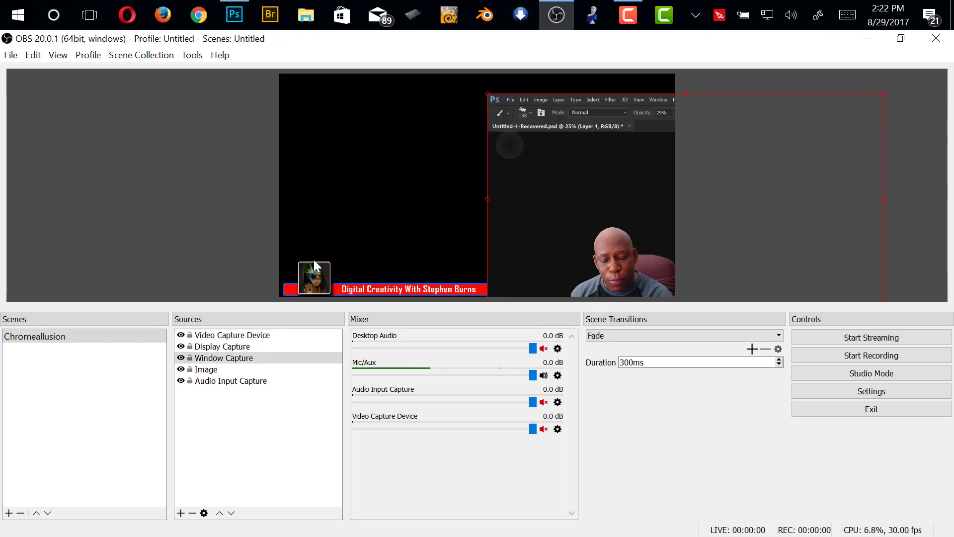
left_click_drag(524, 195, 352, 121)
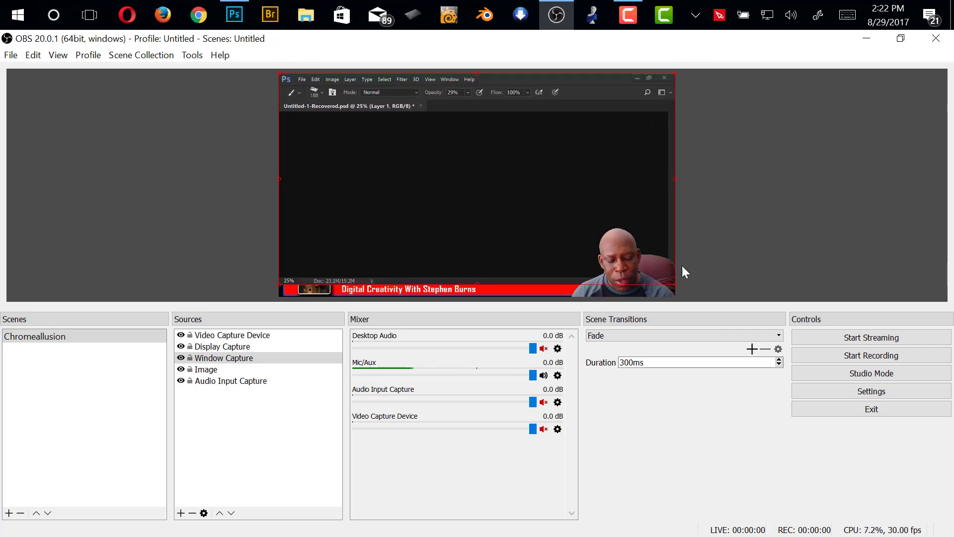
Try to start streaming, then lower the Desktop Audio level to -27.4 dB
left_click(865, 338)
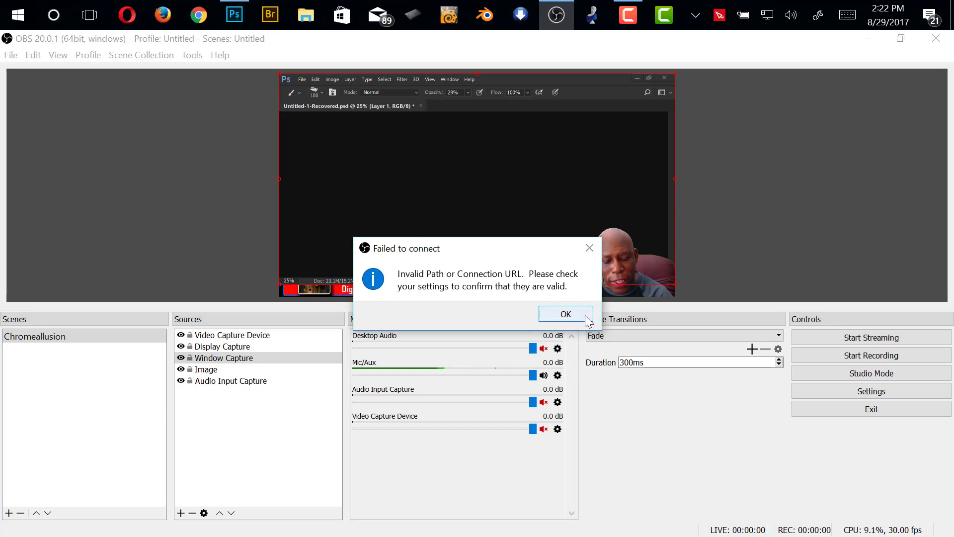
left_click(578, 318)
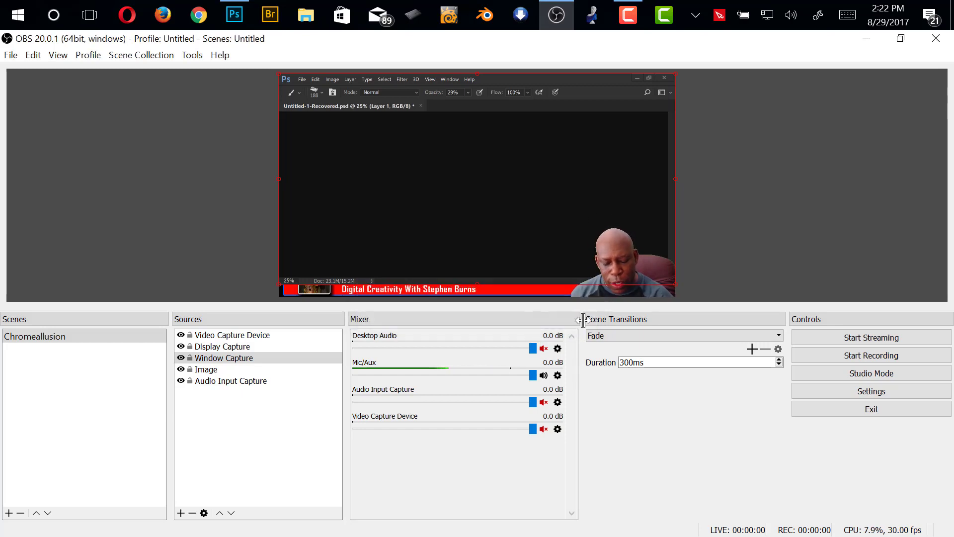
left_click(418, 349)
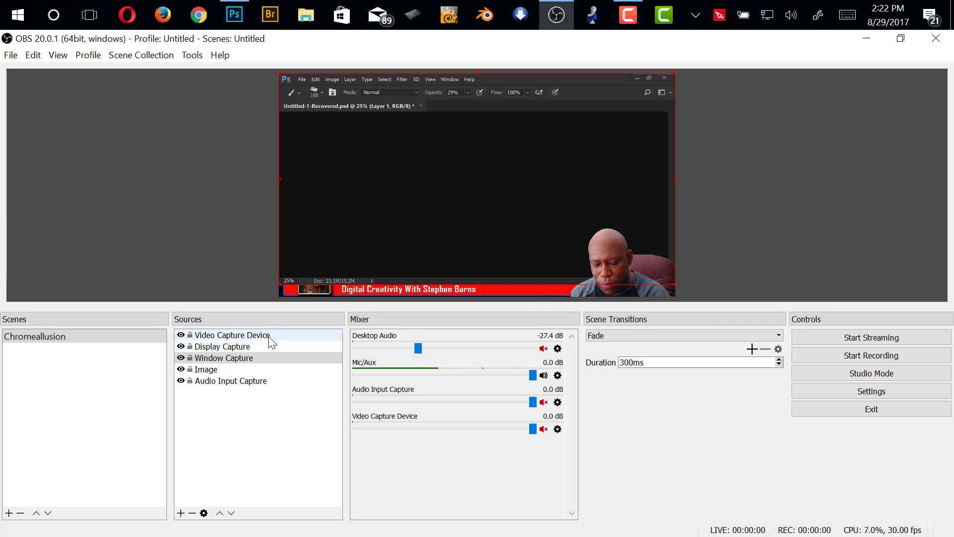
Remove the Display Capture source from the Chromeallusion scene and select the Window Capture source
left_click(245, 349)
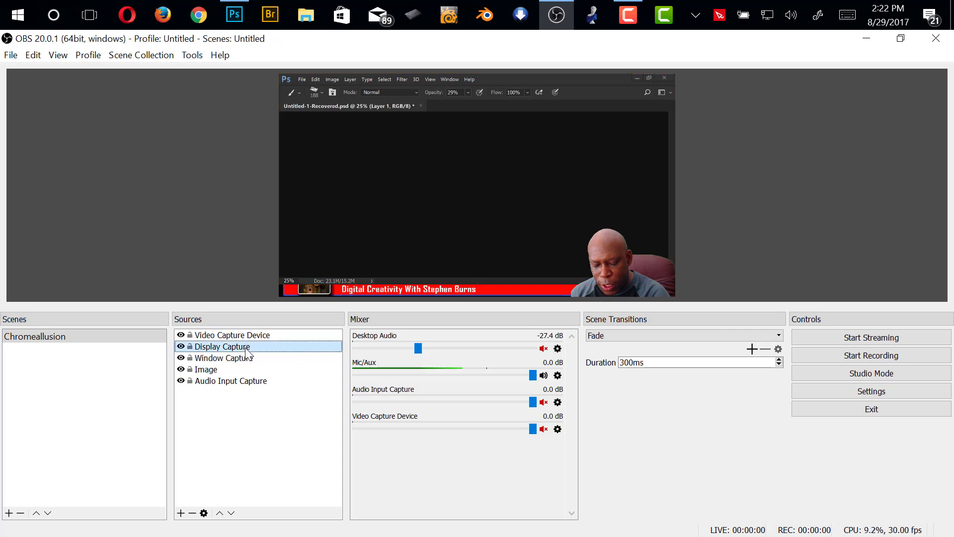
left_click(192, 513)
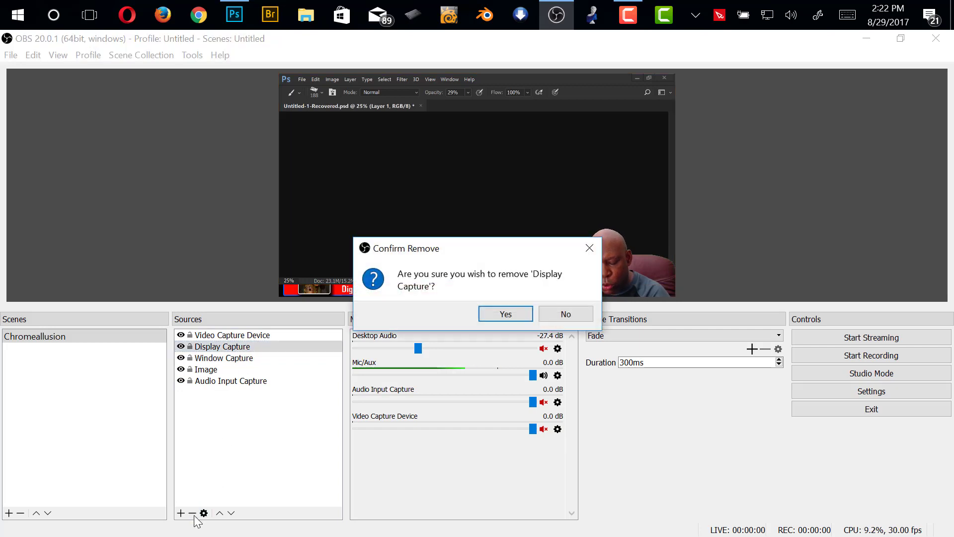
left_click(505, 314)
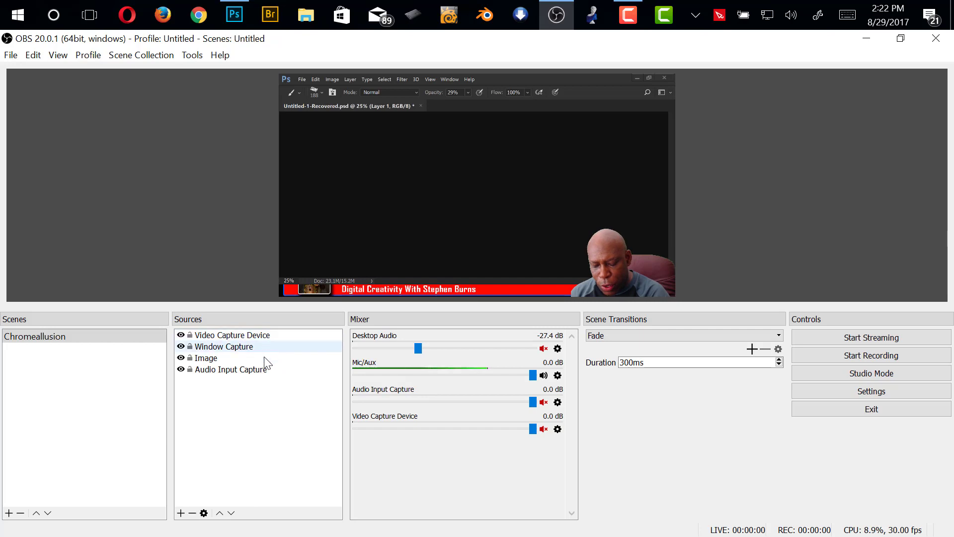
left_click(248, 346)
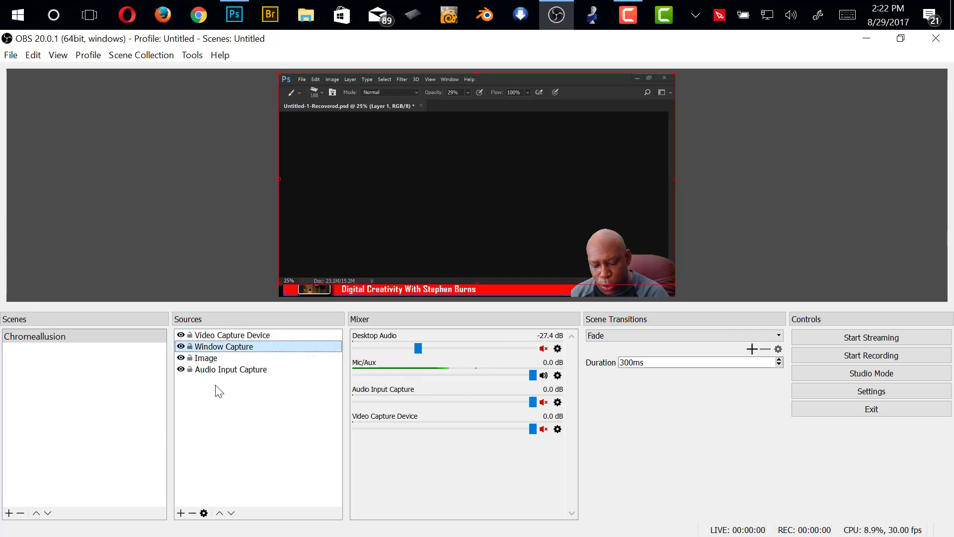
Remove the selected Window Capture source from the Chromeallusion scene
left_click(192, 513)
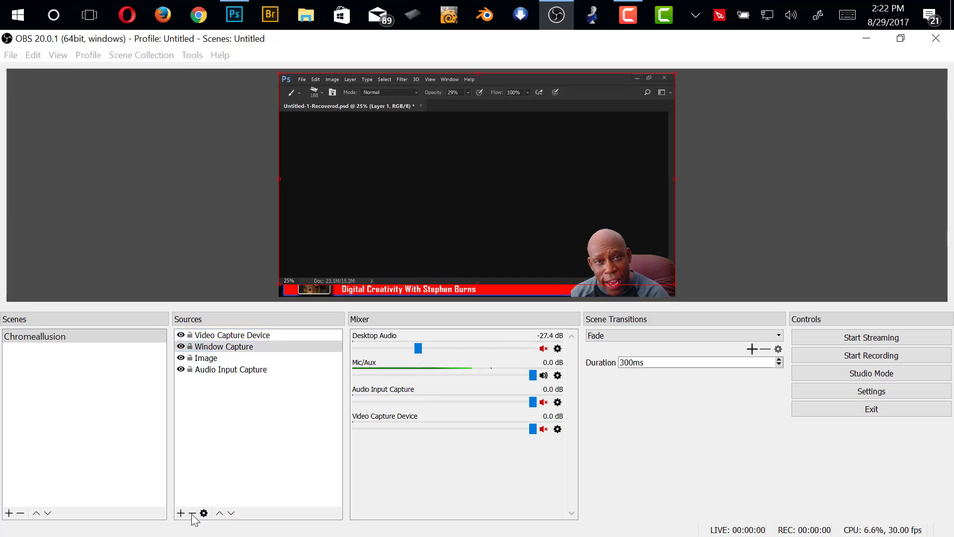
left_click(505, 314)
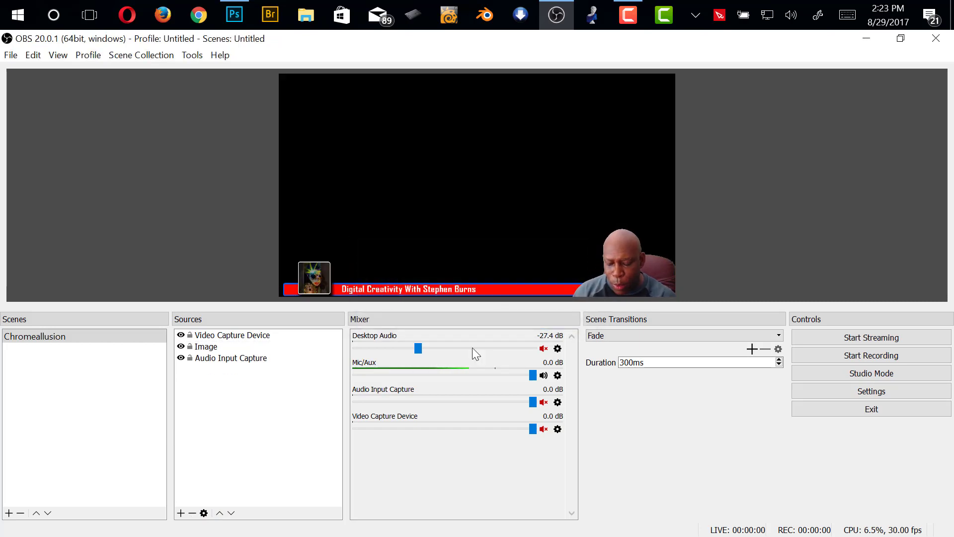
Add a new visible Display Capture source named Display Capture, set to Display 0: 1920x1080 @ 0,0
left_click(180, 513)
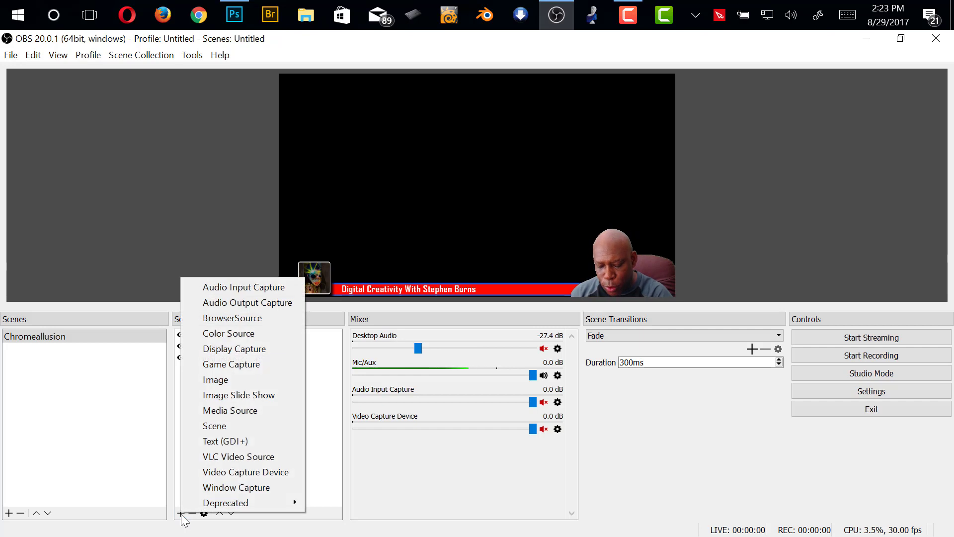
left_click(259, 398)
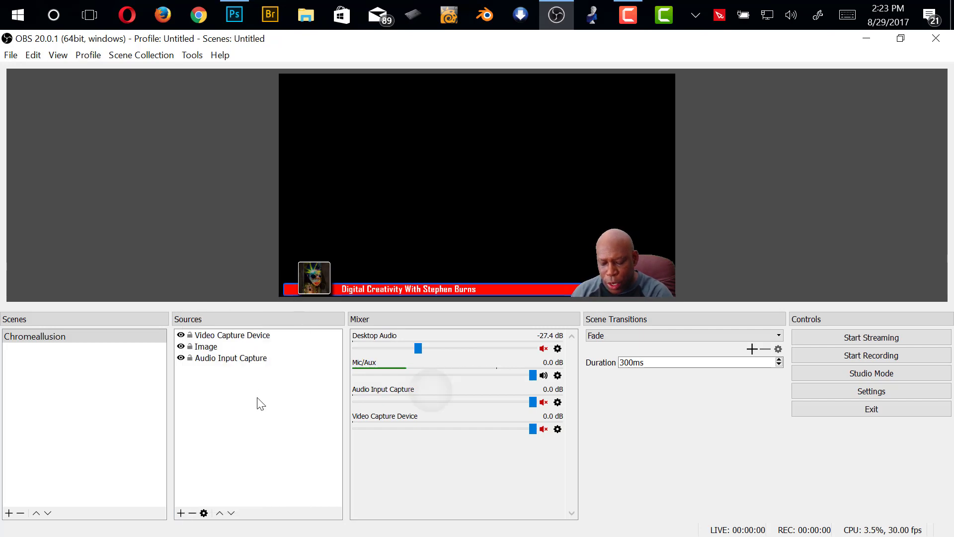
left_click(183, 512)
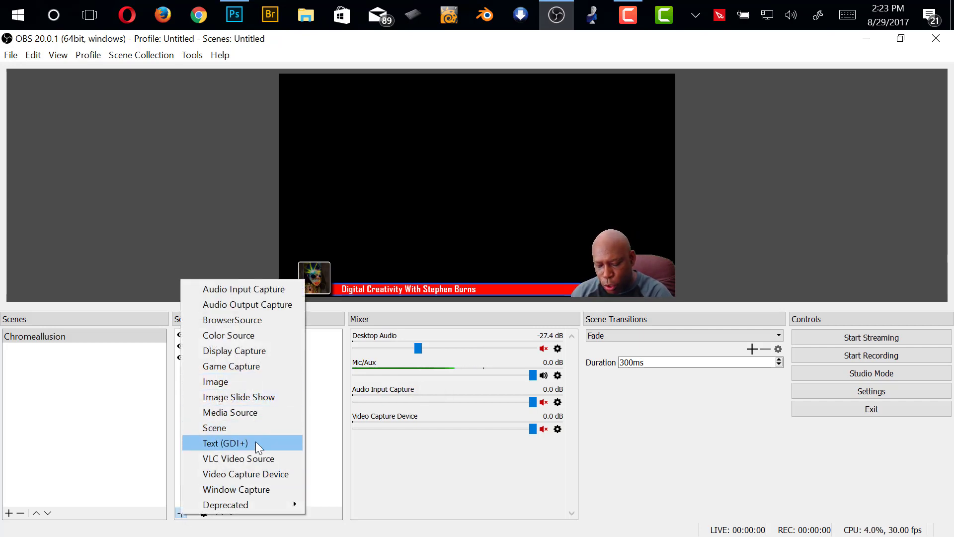
left_click(258, 350)
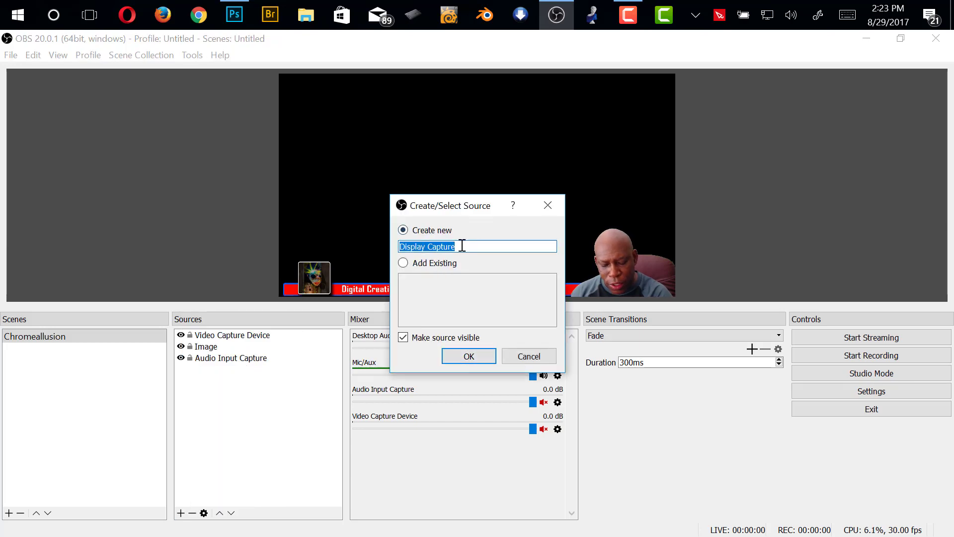
left_click(469, 356)
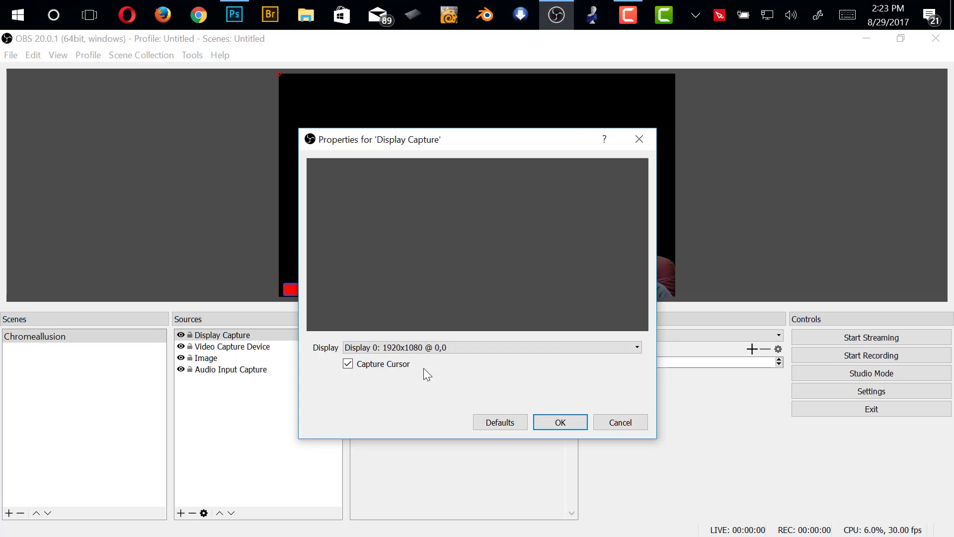
left_click(637, 349)
left_click(512, 371)
left_click(541, 428)
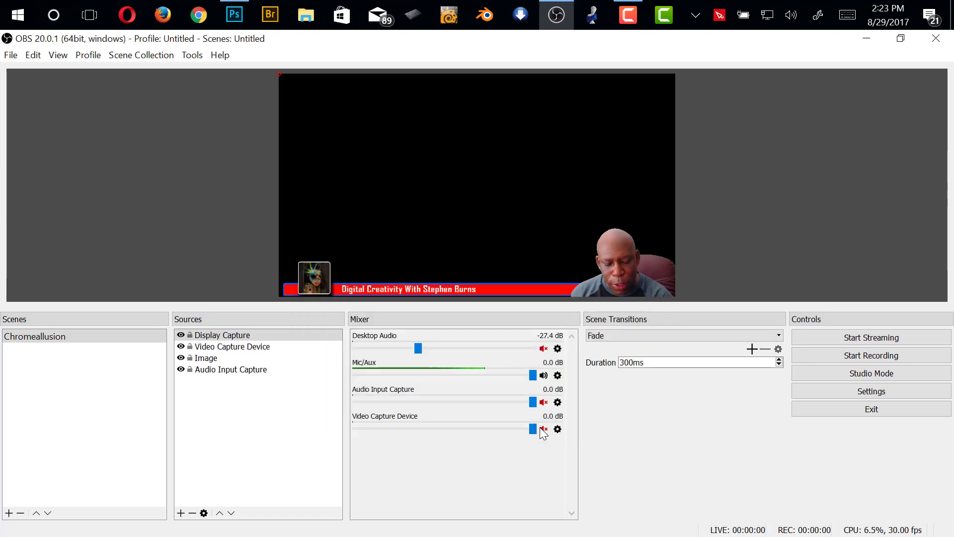
Open the NVIDIA Control Panel from the desktop, reposition its window and go to the Manage 3D settings page
left_click(952, 20)
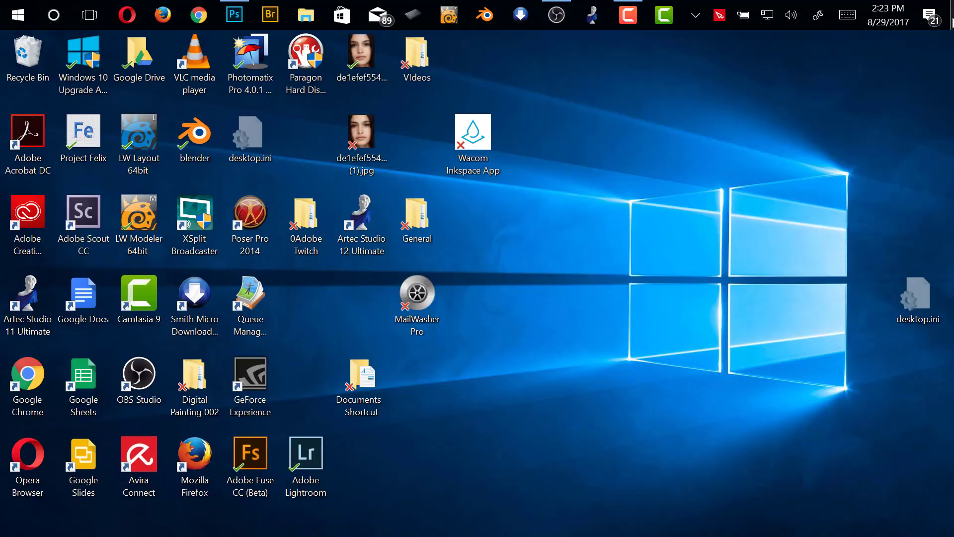
right_click(601, 158)
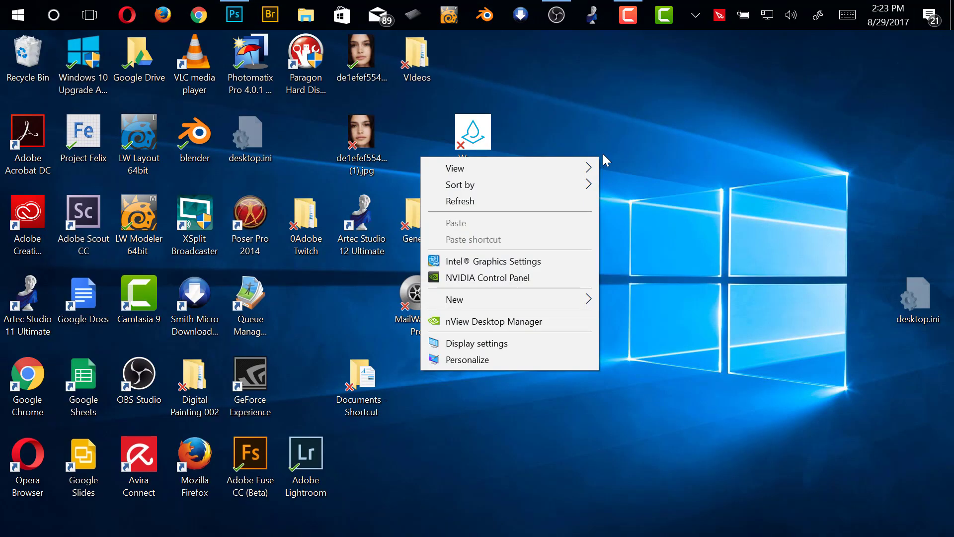
left_click(525, 280)
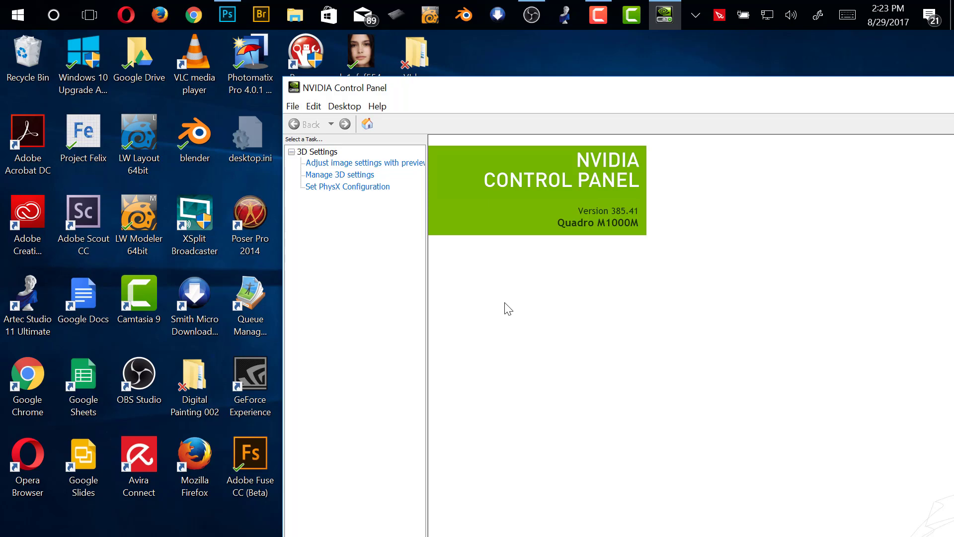
left_click(340, 174)
left_click_drag(690, 90, 563, 91)
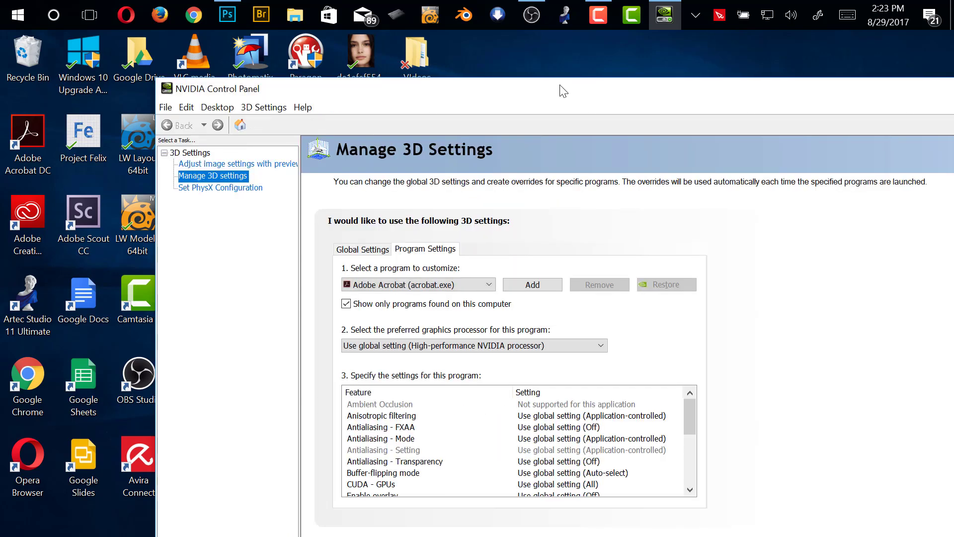
left_click_drag(698, 81, 550, 48)
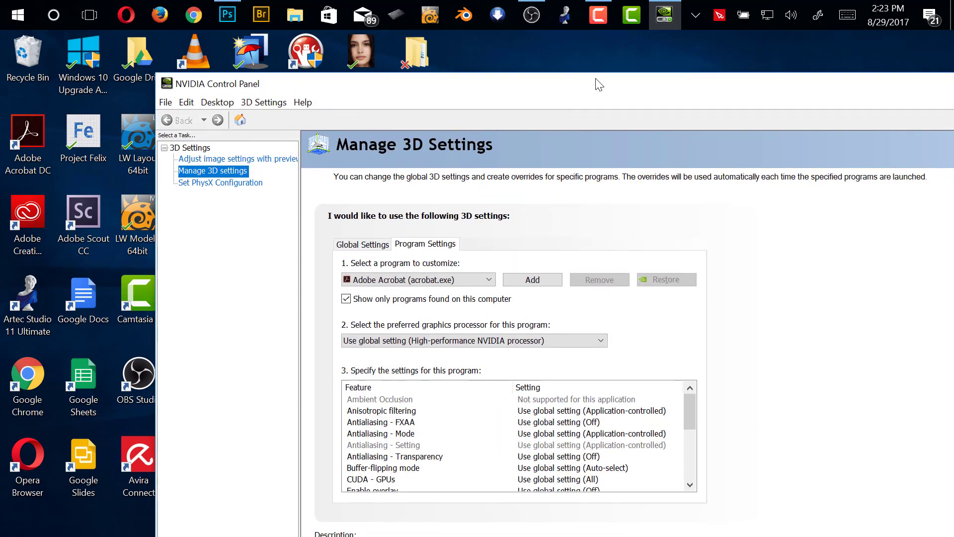
left_click_drag(595, 81, 456, 52)
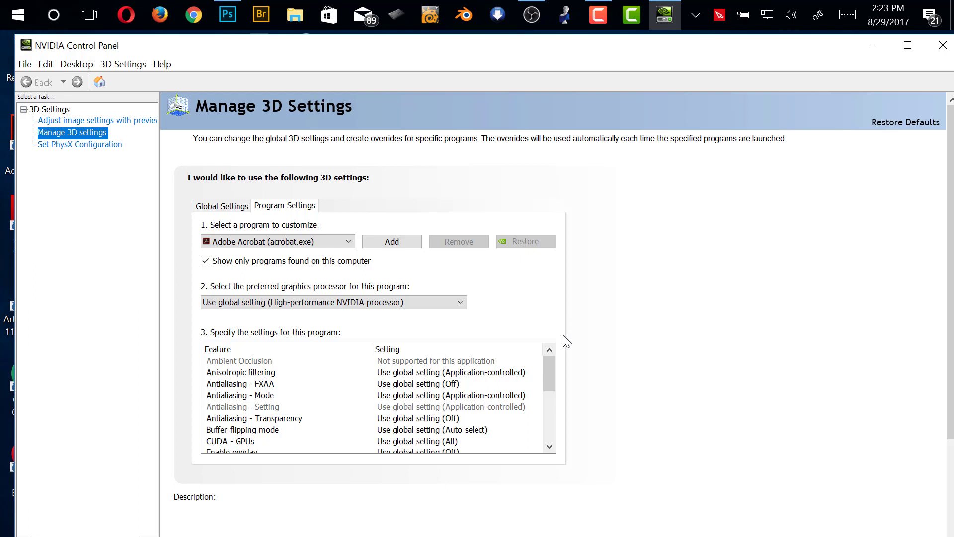
left_click(99, 121)
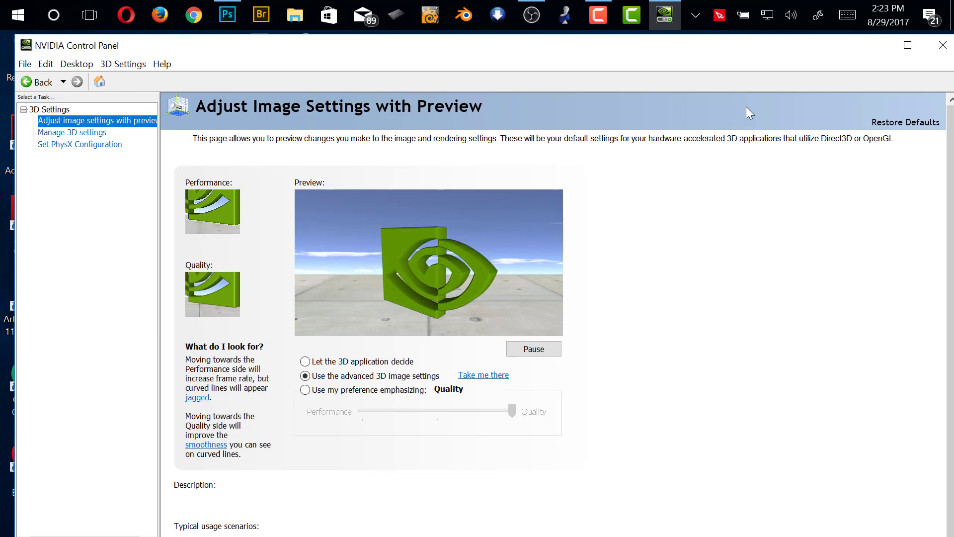
left_click(95, 133)
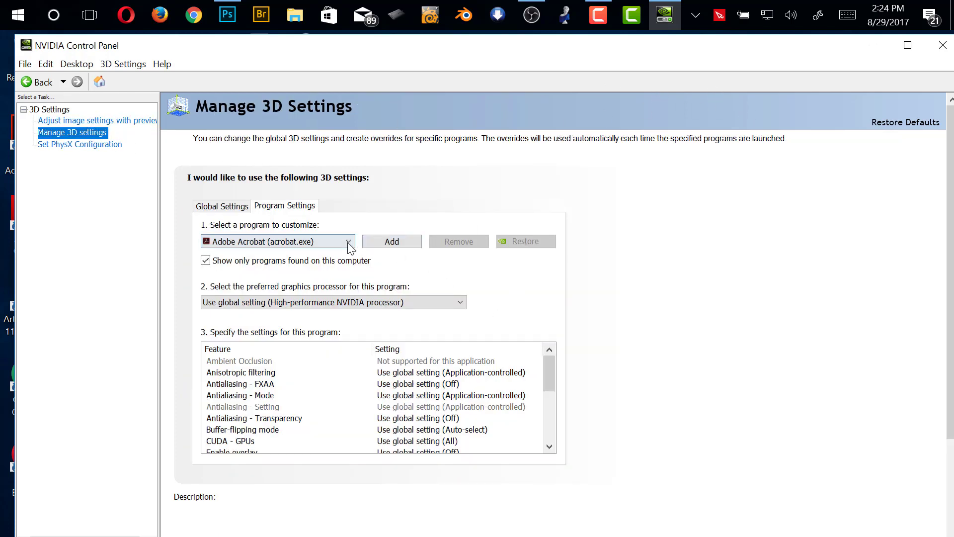
Add obs64.exe to the programs customized in the NVIDIA 3D program settings
left_click(348, 241)
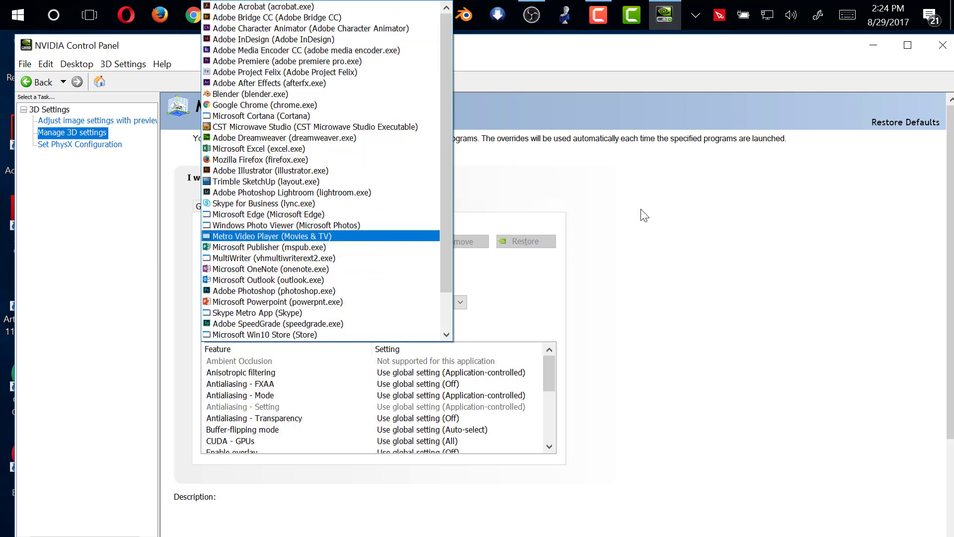
left_click(603, 226)
left_click(393, 242)
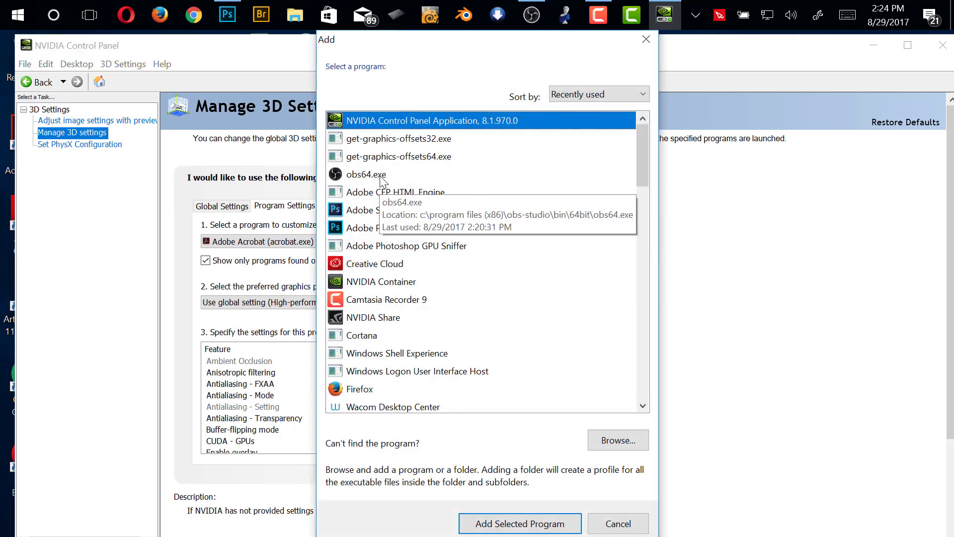
left_click(385, 175)
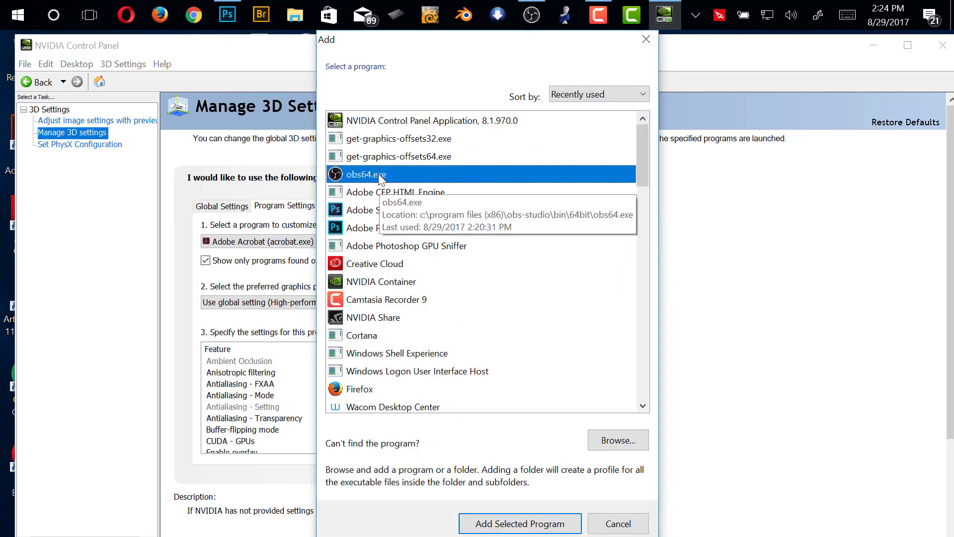
left_click(544, 526)
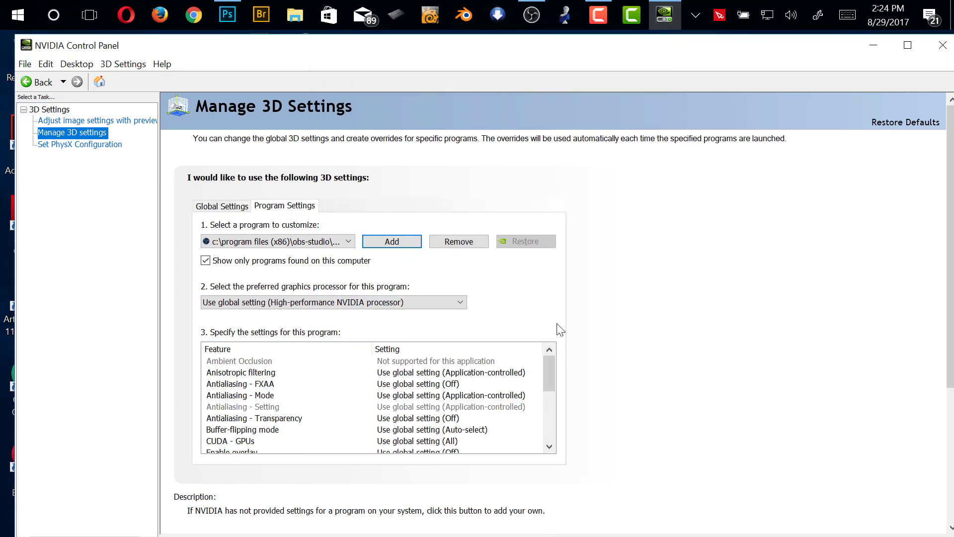
Set the preferred graphics processor for OBS to High-performance NVIDIA processor, then close and relaunch OBS
left_click(456, 301)
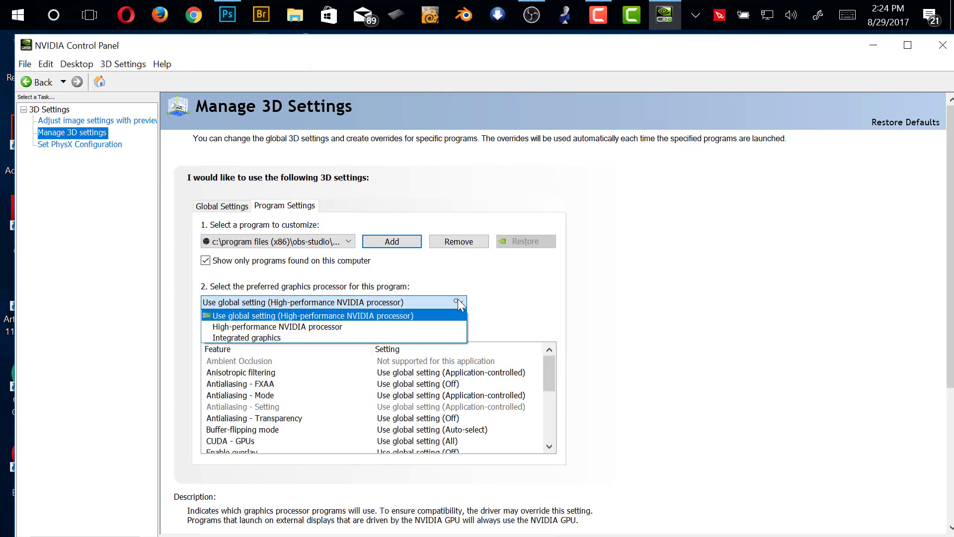
left_click(368, 328)
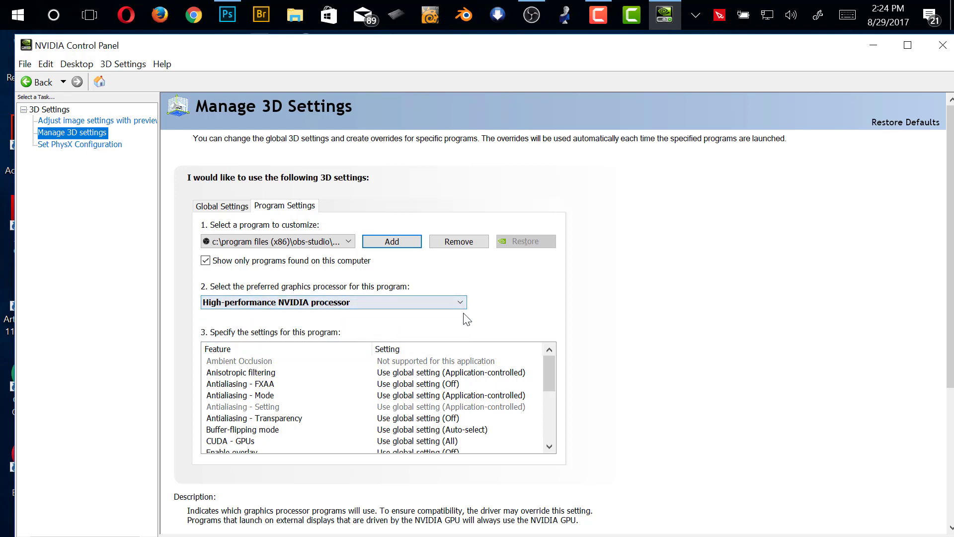
left_click(532, 15)
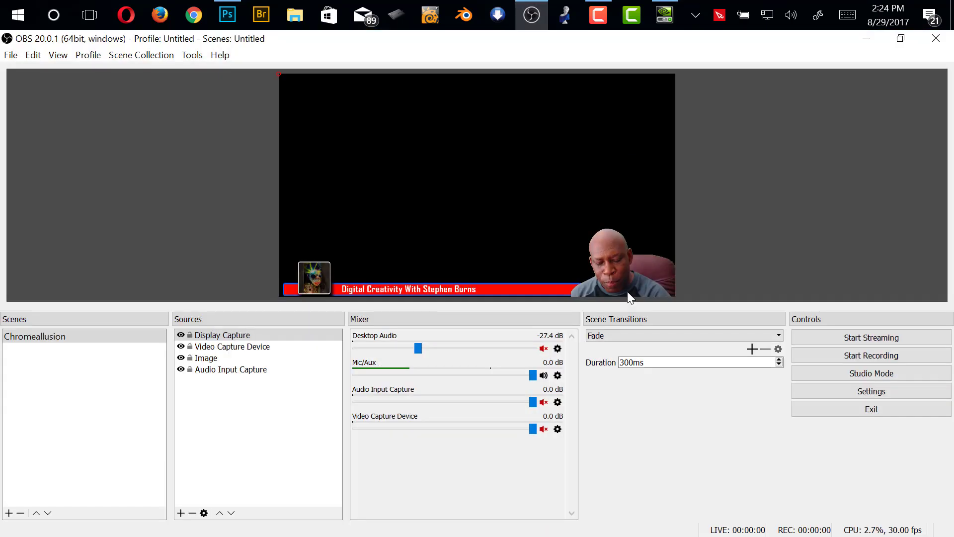
left_click(933, 40)
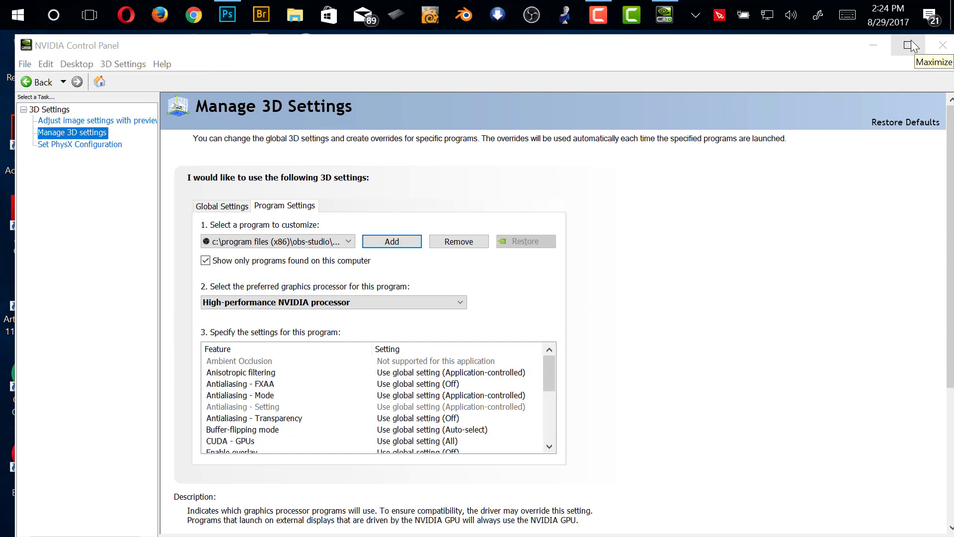
left_click(532, 16)
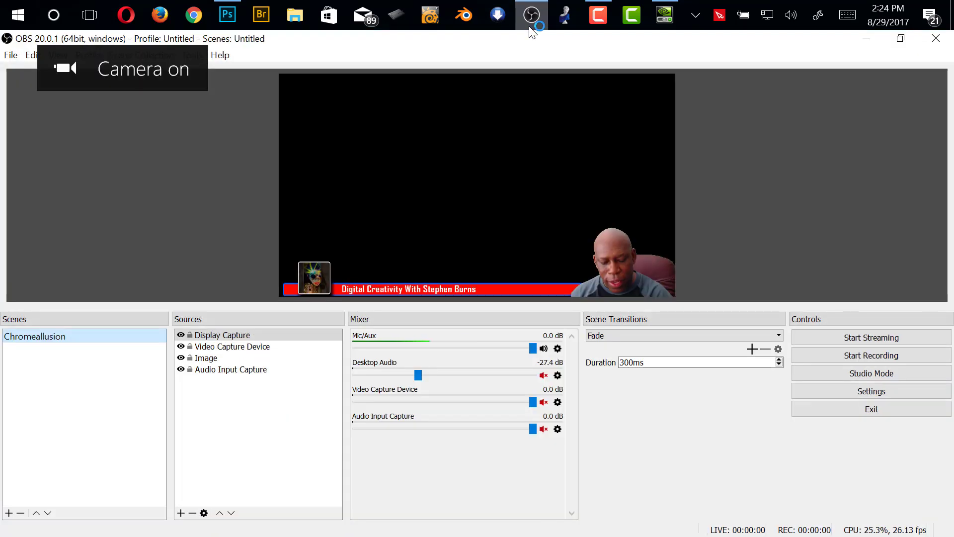
Try Display 1: 1920x1080 @ 1920,0 and then Display 0: 1920x1080 @ 0,0 in the Display Capture source's properties
left_click(248, 336)
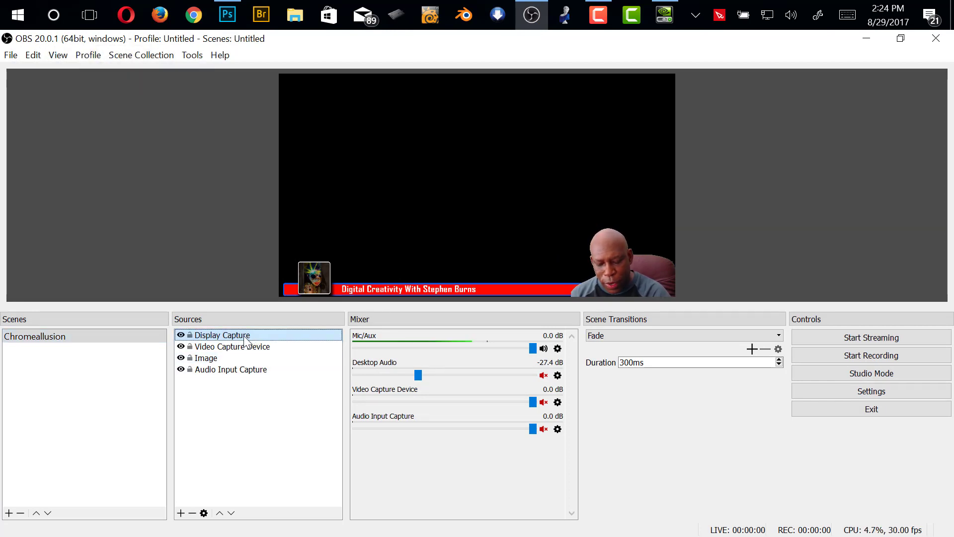
double_click(248, 336)
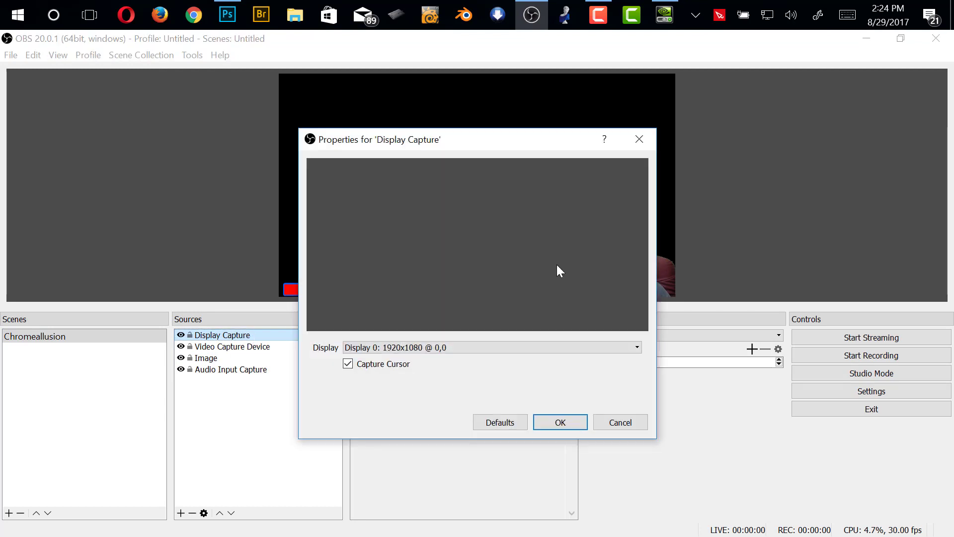
left_click(606, 347)
left_click(598, 367)
left_click(592, 348)
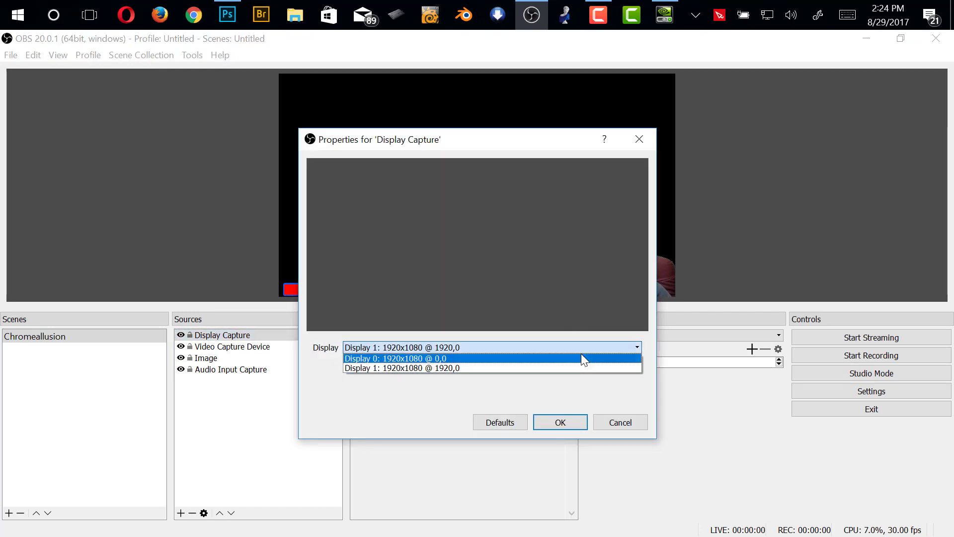
left_click(585, 358)
left_click(579, 419)
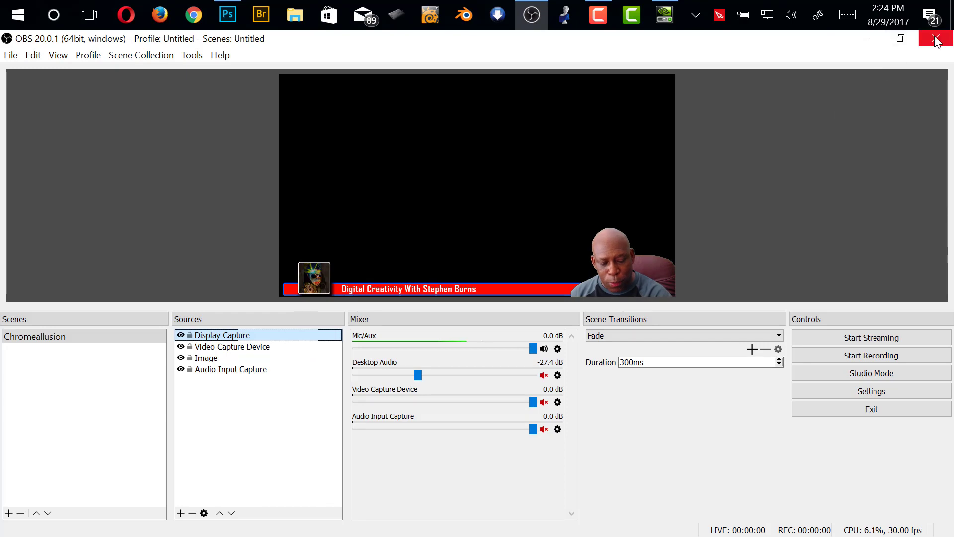
Close OBS and set its preferred graphics processor to Integrated graphics in the NVIDIA Control Panel
left_click(936, 37)
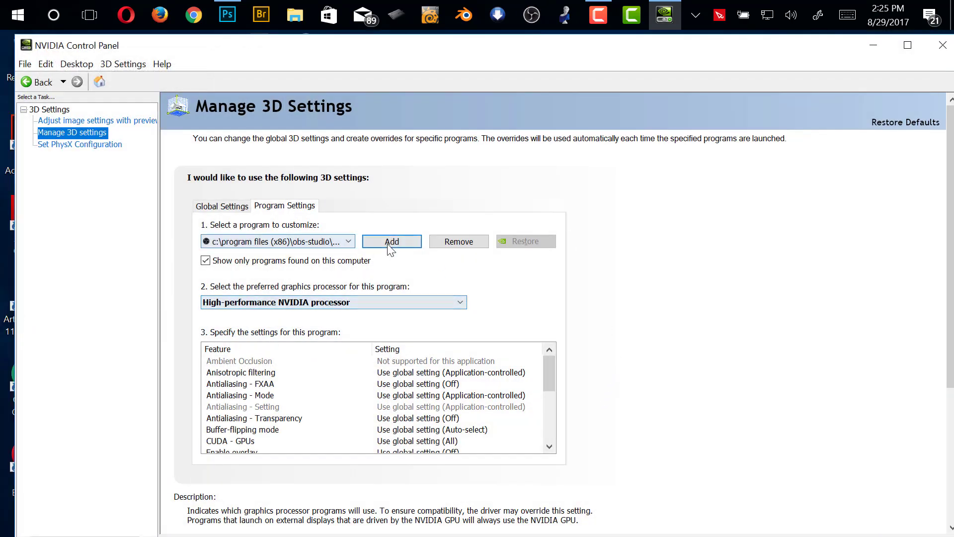
left_click(328, 302)
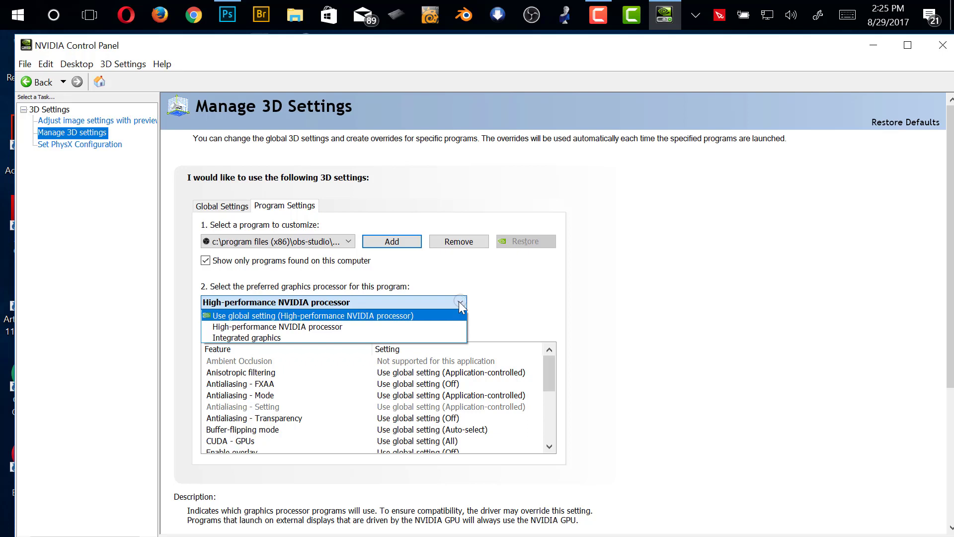
left_click(315, 337)
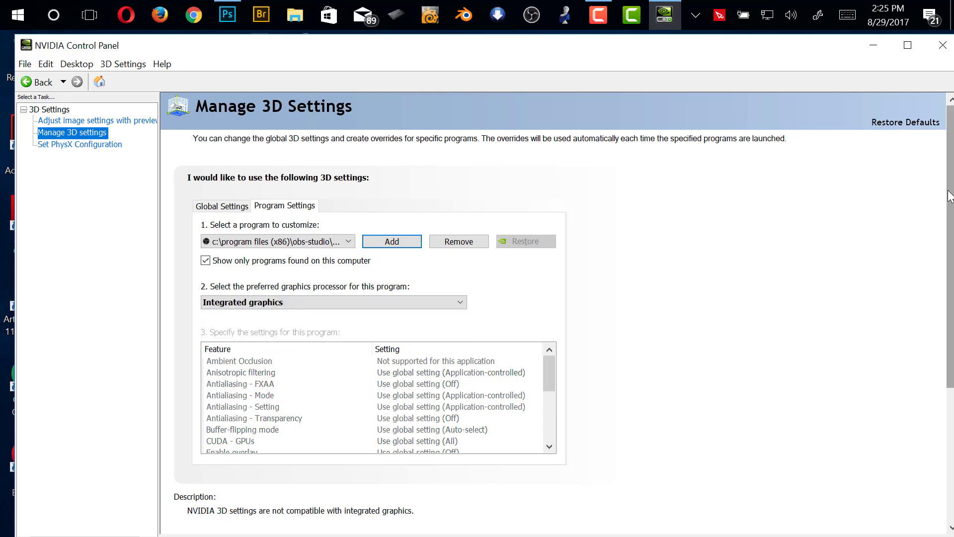
left_click_drag(949, 195, 948, 393)
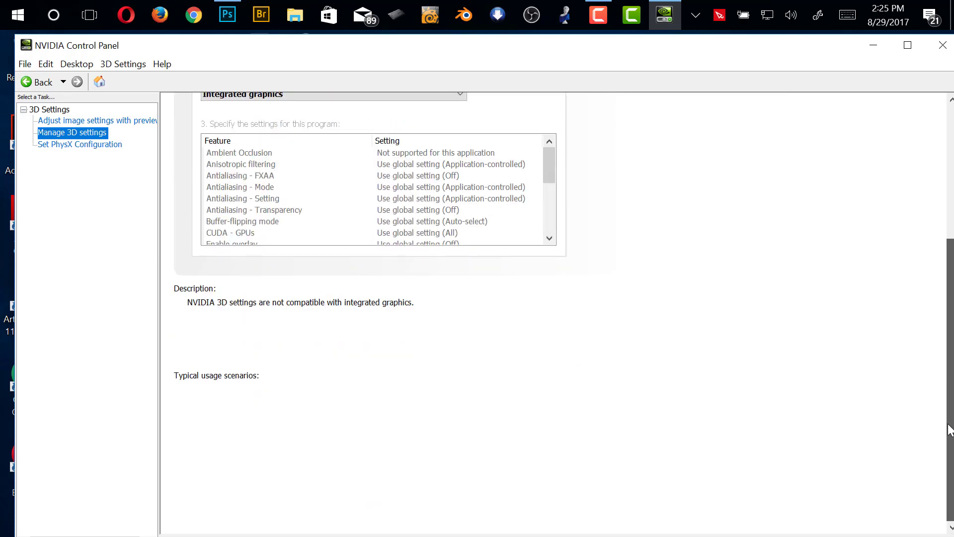
left_click_drag(950, 428, 950, 284)
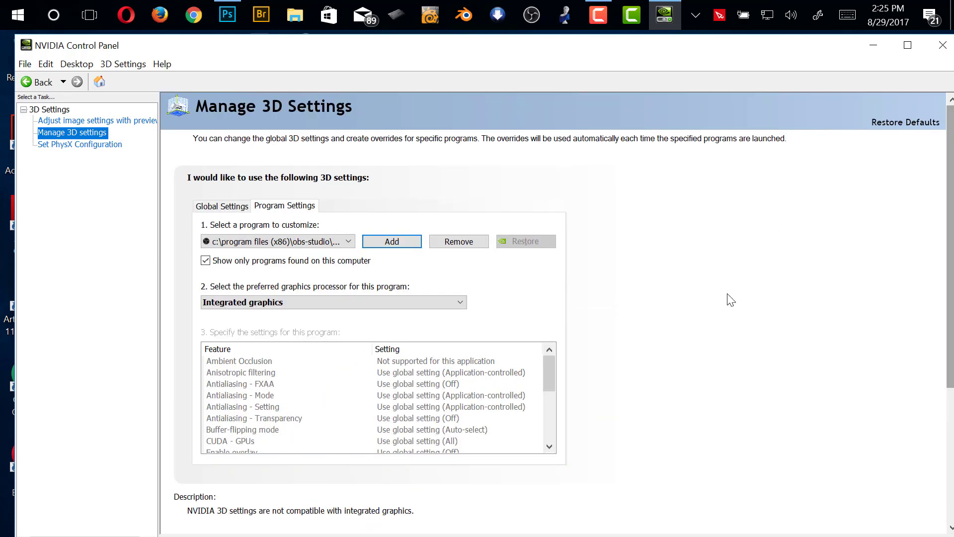
Relaunch OBS and enlarge the Video Capture Device webcam overlay from its upper-left corner to about two-thirds of the canvas width
left_click(874, 47)
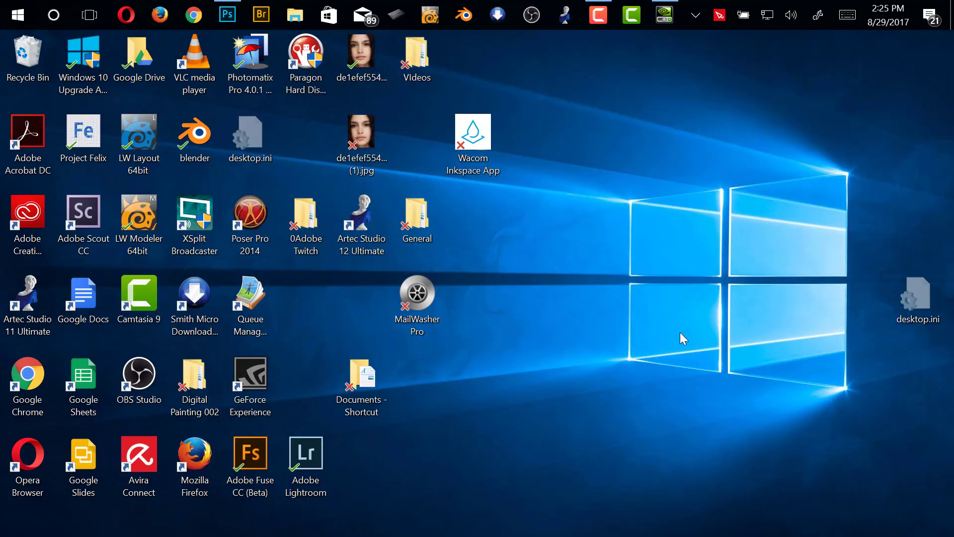
left_click(532, 20)
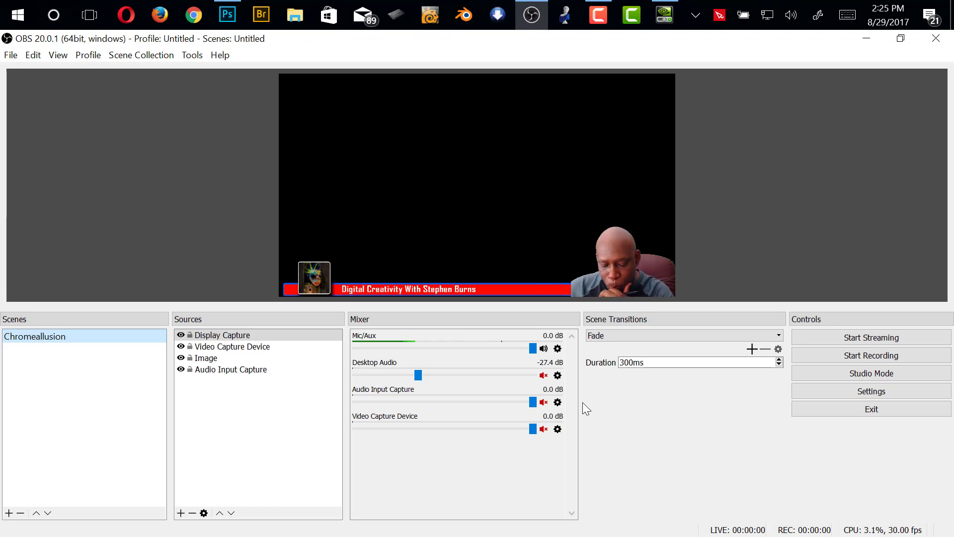
left_click(595, 232)
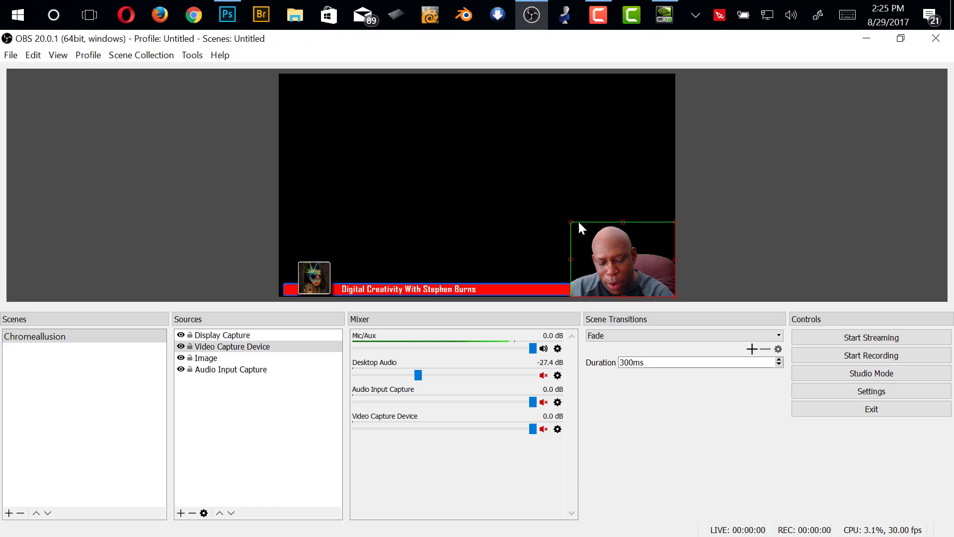
left_click_drag(571, 221, 417, 140)
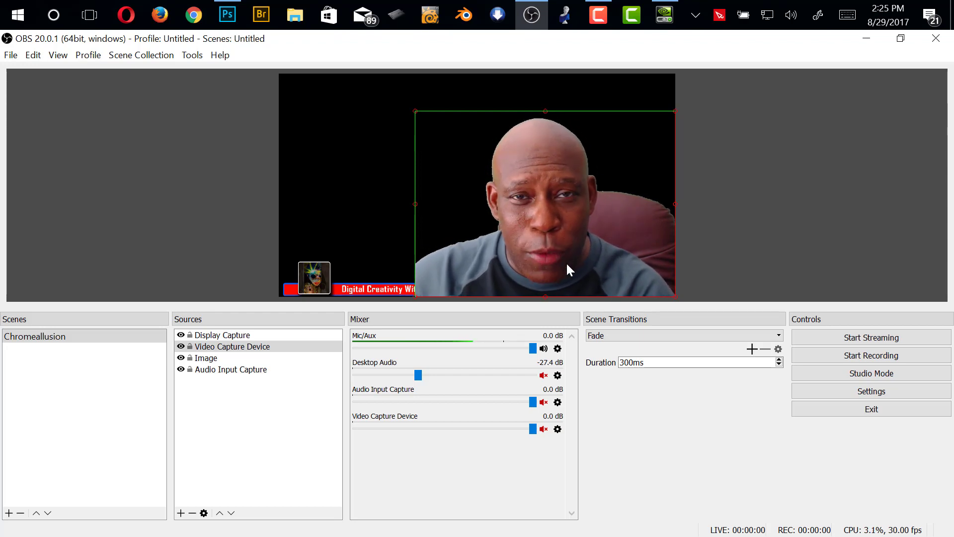
left_click(608, 335)
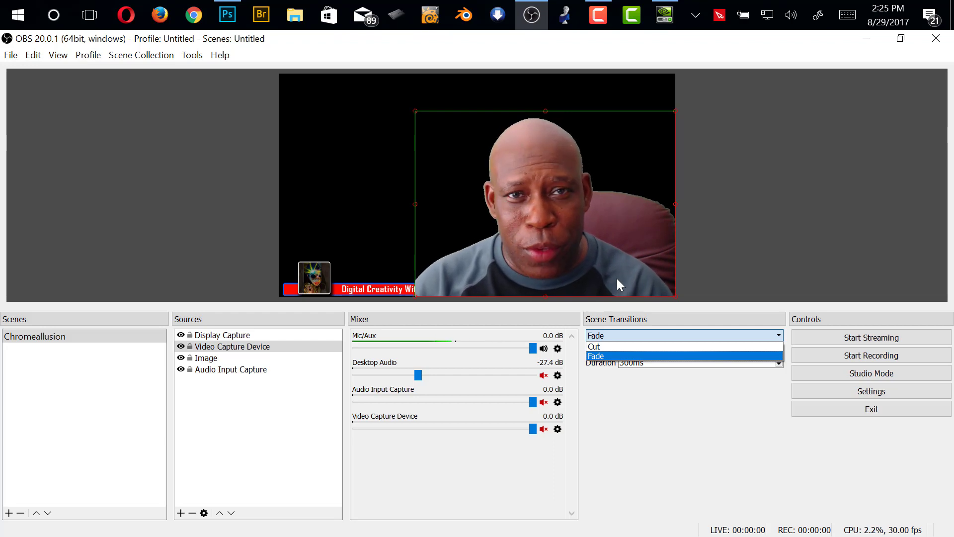
left_click(867, 40)
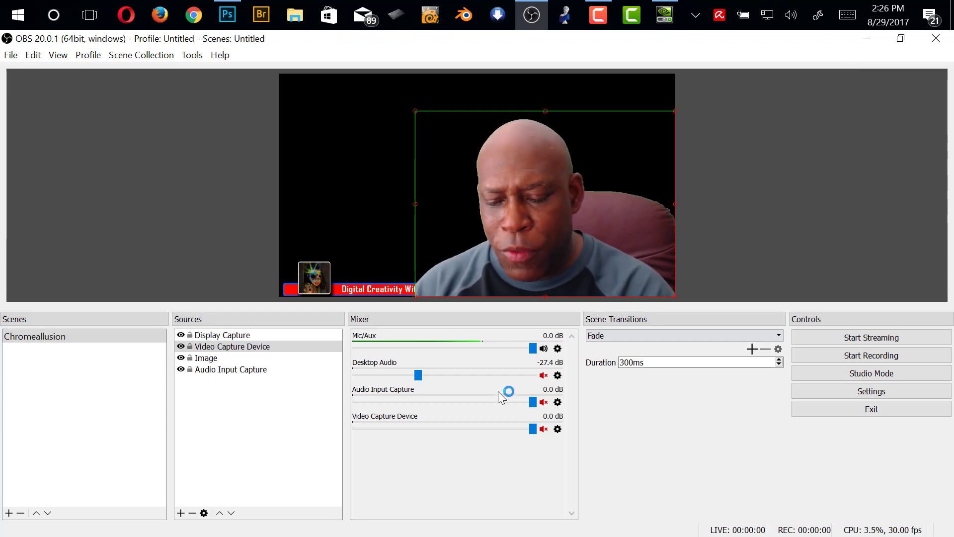
left_click(219, 55)
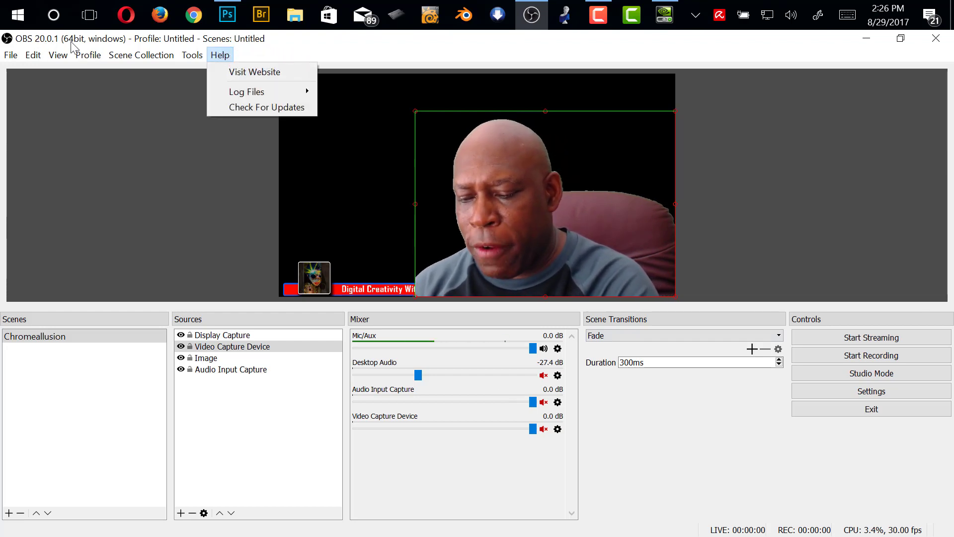
left_click(58, 55)
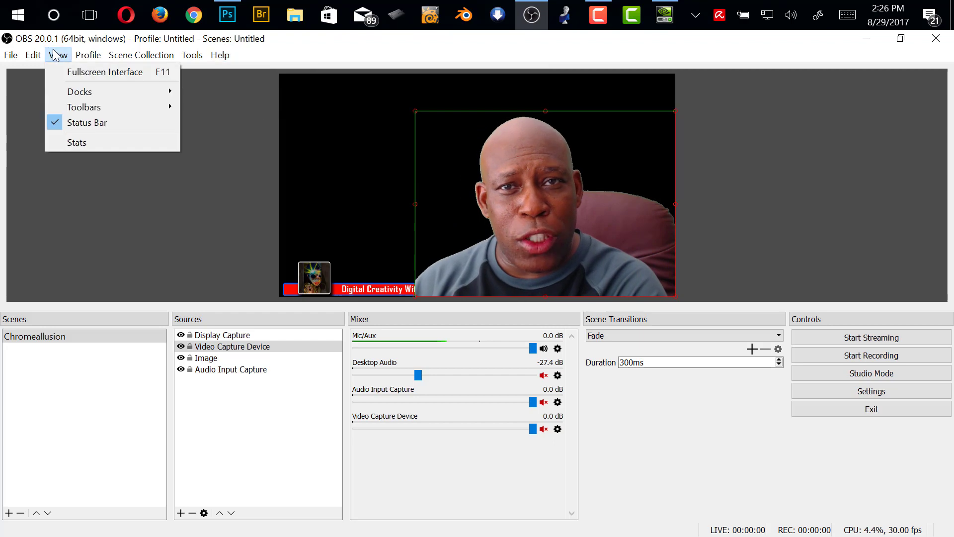
mouse_move(33, 55)
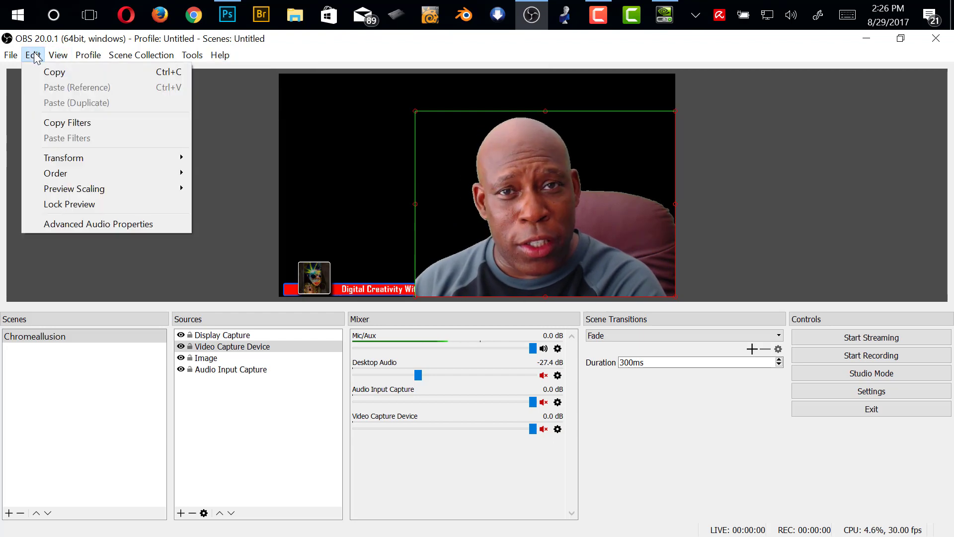
left_click(688, 50)
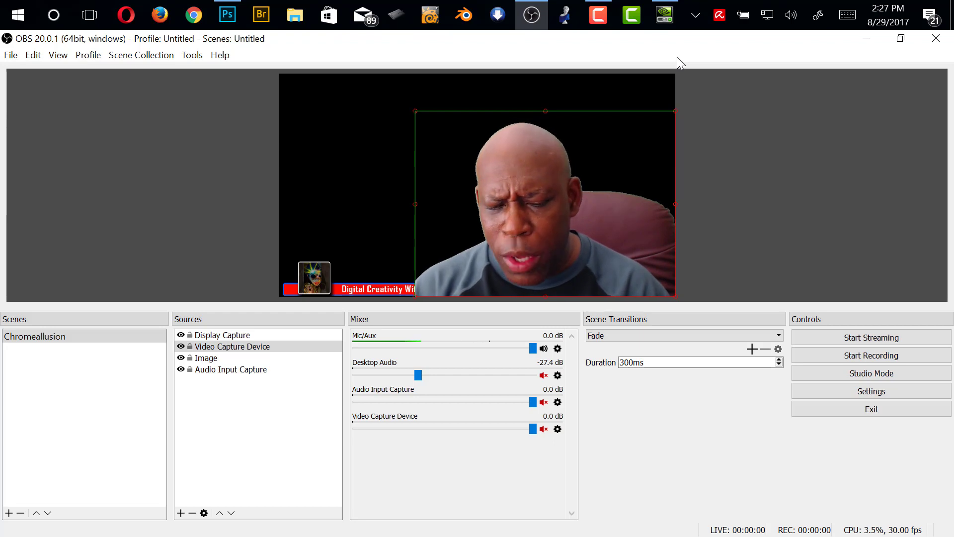
Close OBS and expand the Display adapters category in Windows Device Manager
left_click(934, 44)
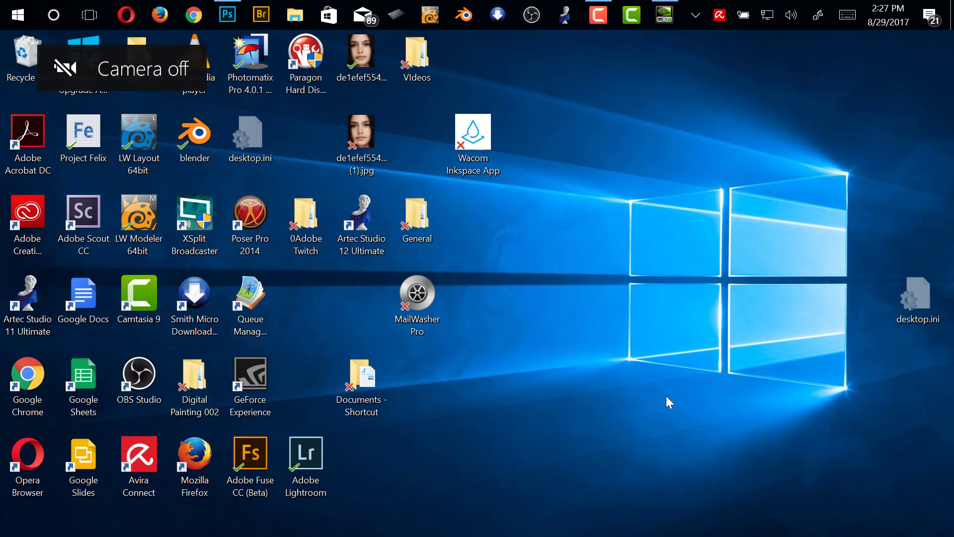
right_click(509, 236)
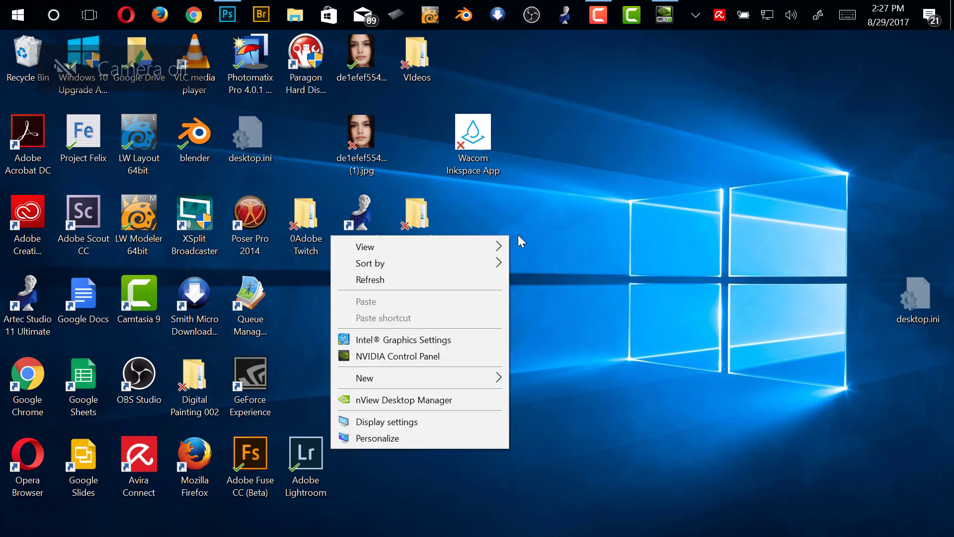
right_click(19, 16)
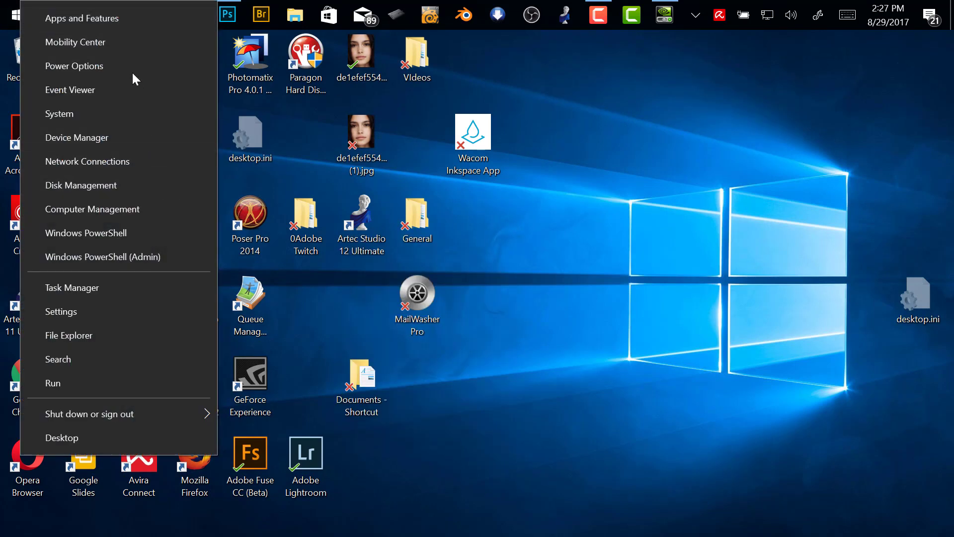
left_click(116, 139)
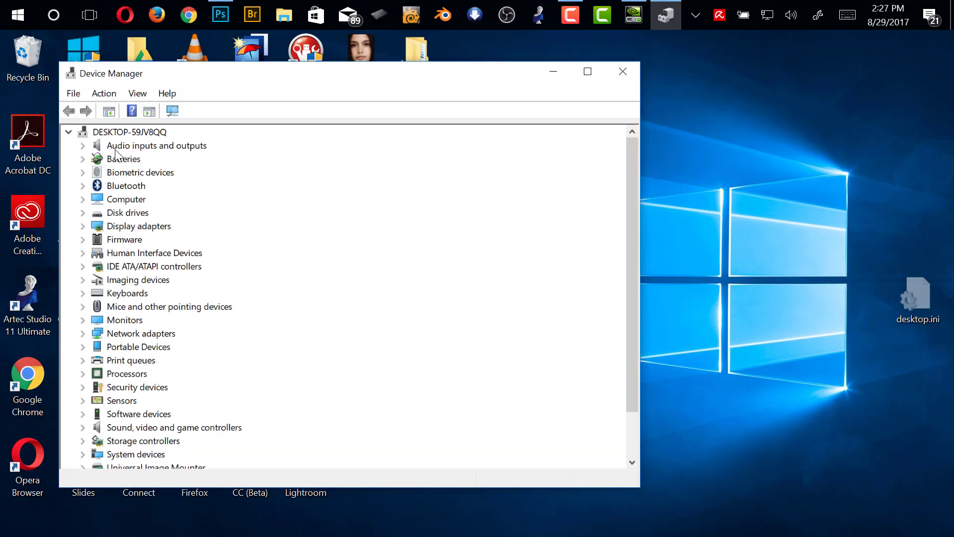
left_click(83, 226)
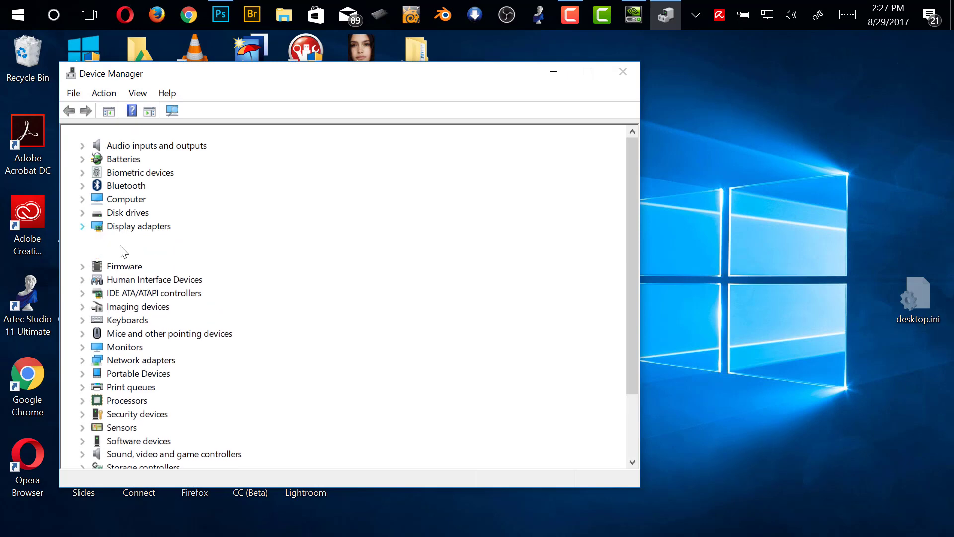
Examine the Intel(R) Iris(TM) Graphics 550 and NVIDIA Quadro M1000M adapters, including the device options offered for the Intel adapter
left_click(221, 240)
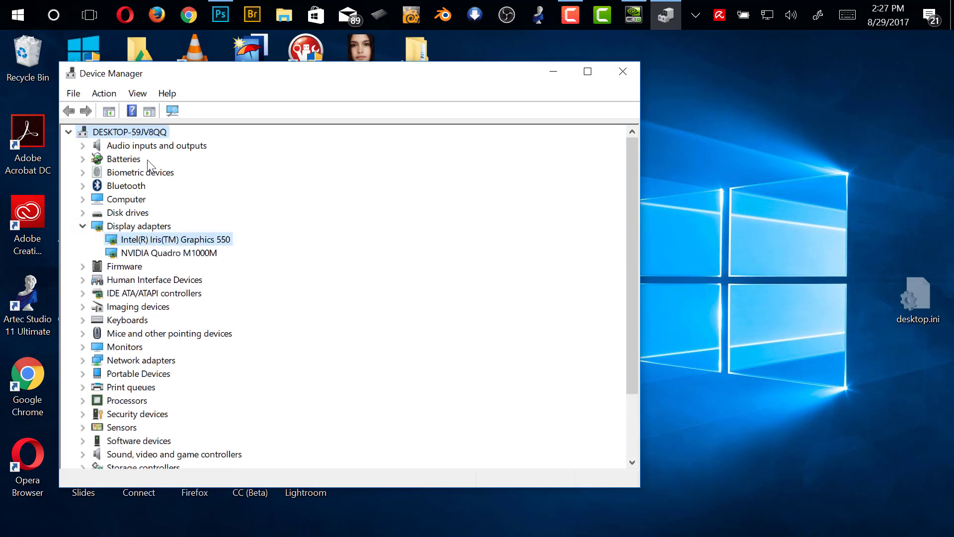
left_click(212, 255)
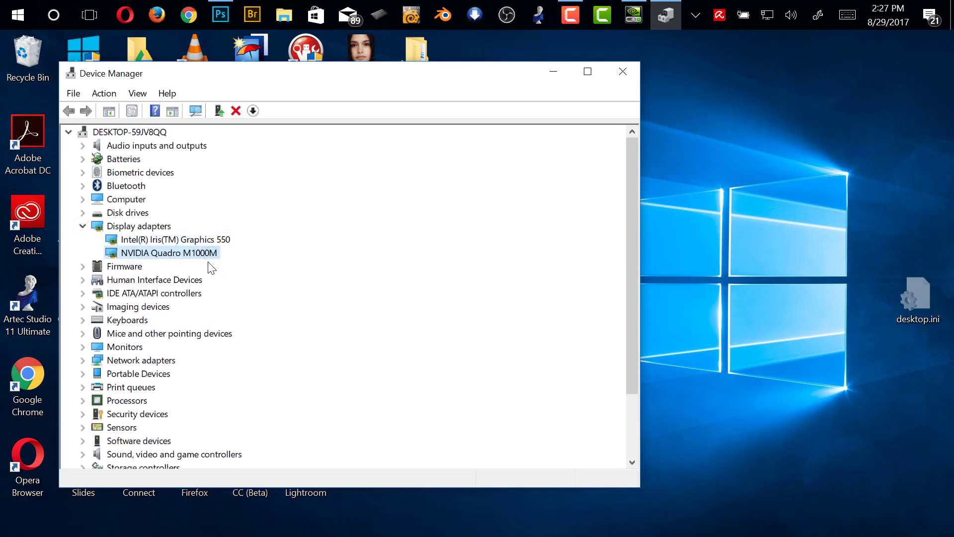
left_click(213, 240)
left_click(178, 240)
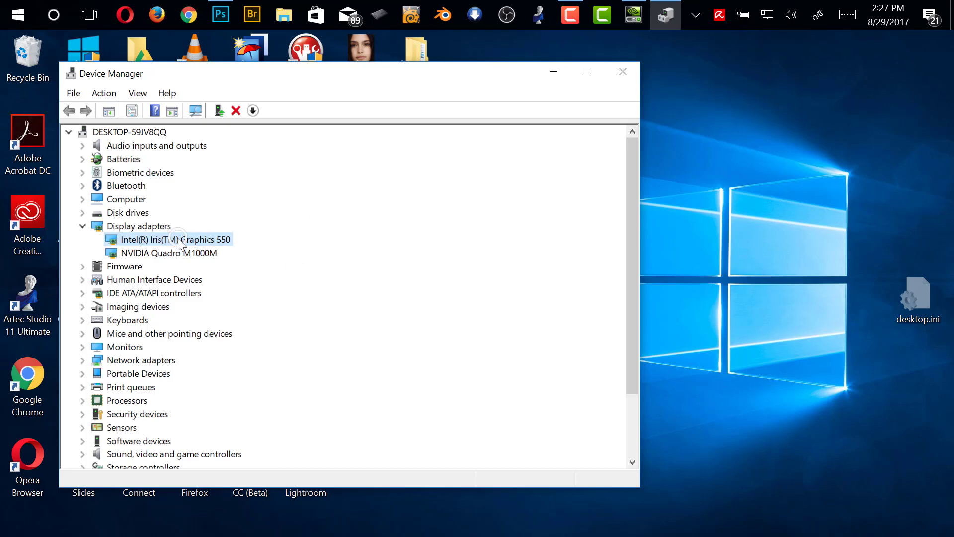
right_click(178, 240)
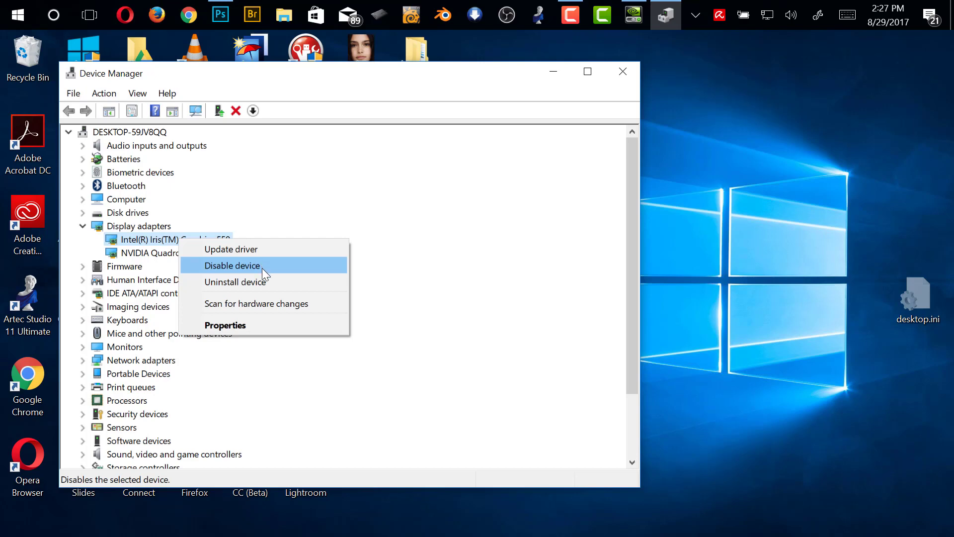
left_click(412, 70)
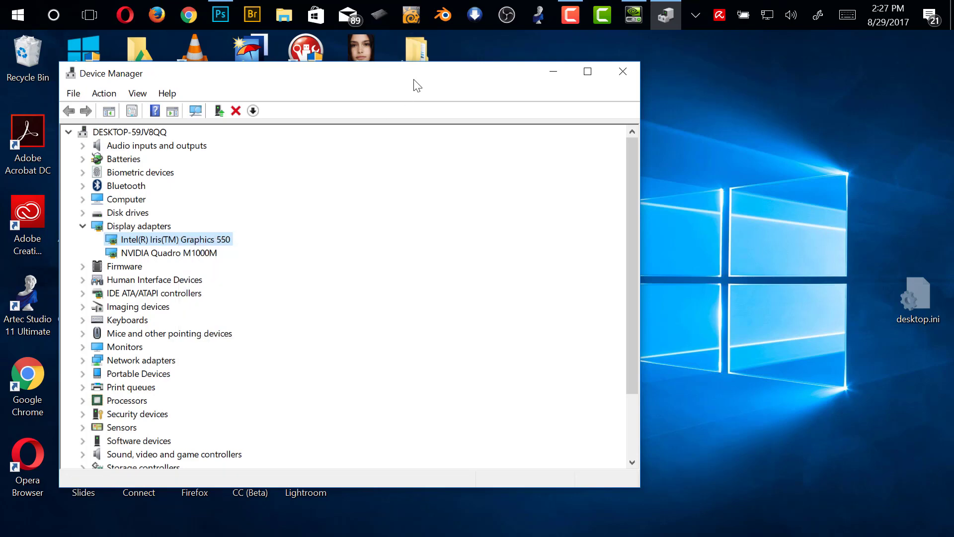
Switch back to OBS by launching it again
left_click(506, 15)
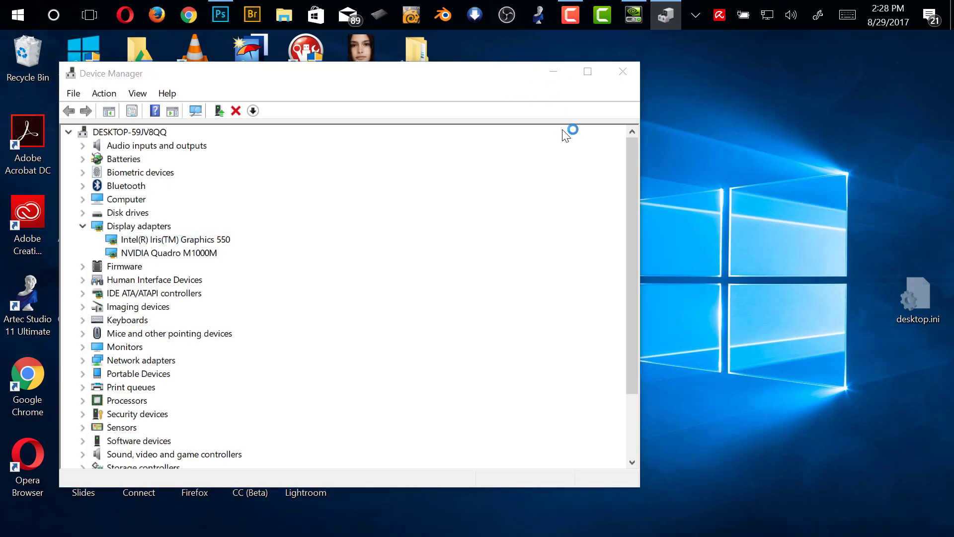